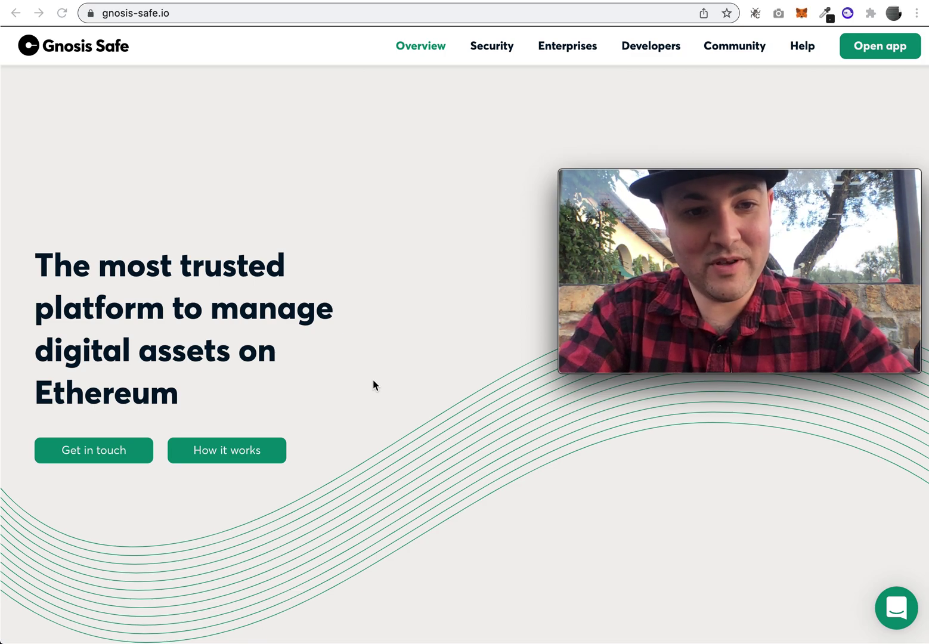
Step: Scroll through the gnosis-safe.io homepage's platforms, features, assets and wallet sections
scroll(372, 380, down, 14)
scroll(372, 382, down, 3)
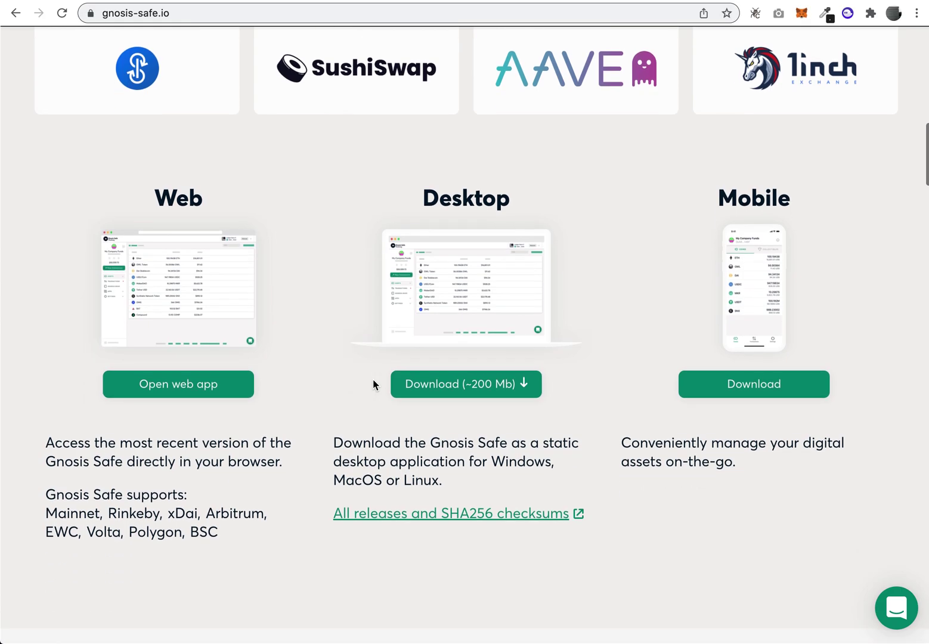
scroll(332, 388, down, 1)
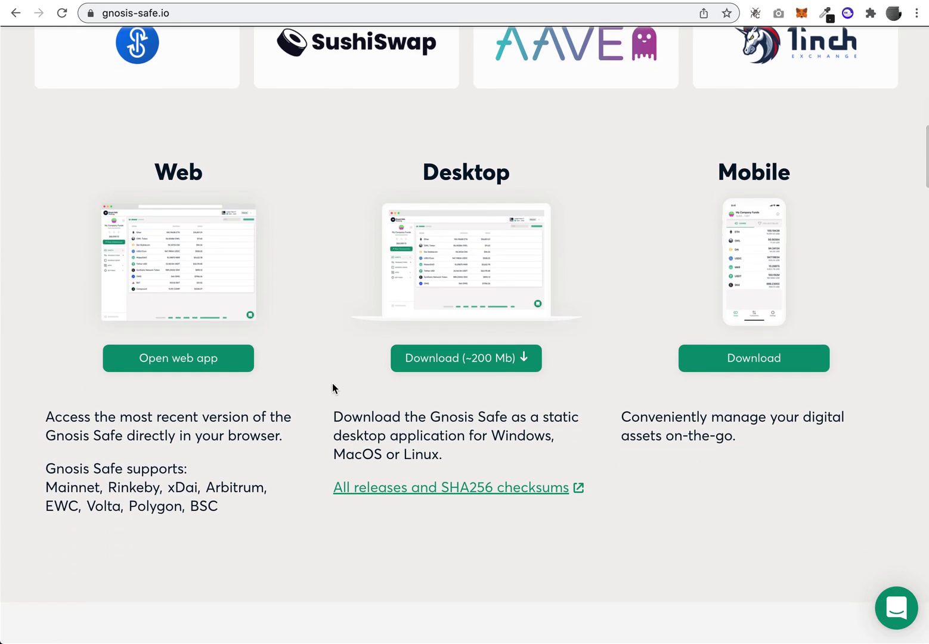
scroll(362, 400, down, 15)
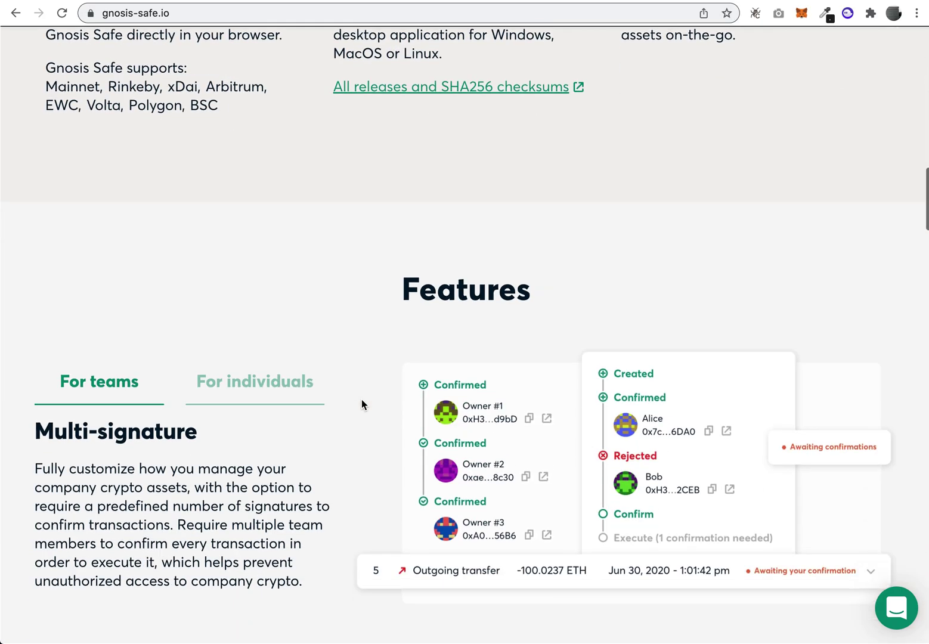
scroll(361, 405, down, 2)
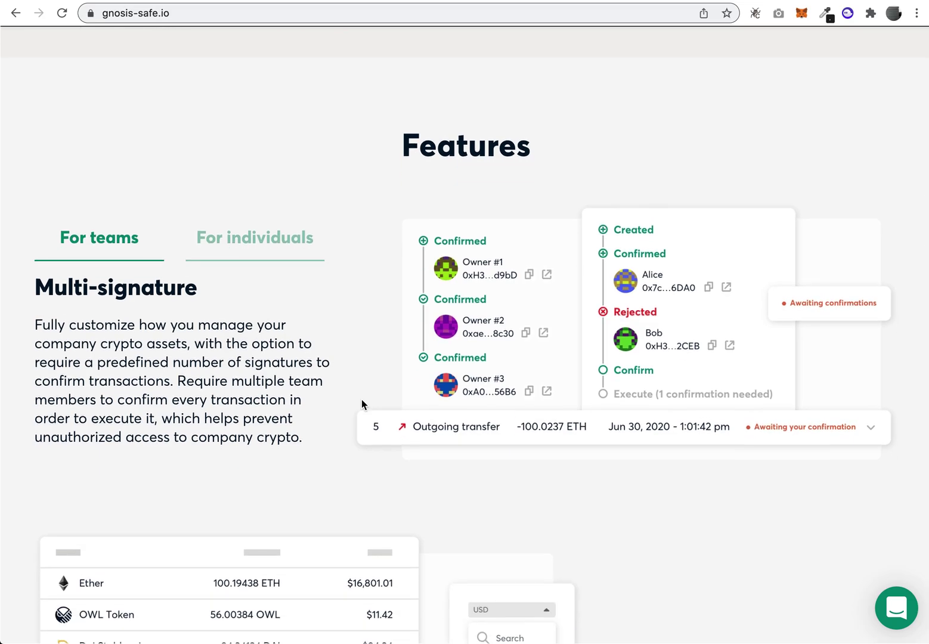
scroll(362, 405, down, 1)
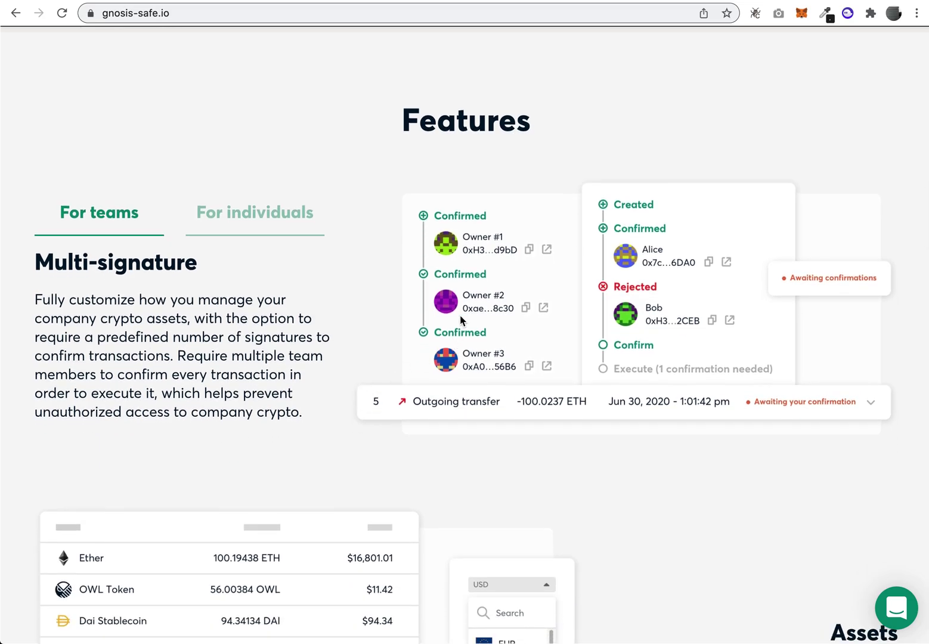
scroll(376, 337, down, 1)
scroll(375, 337, down, 2)
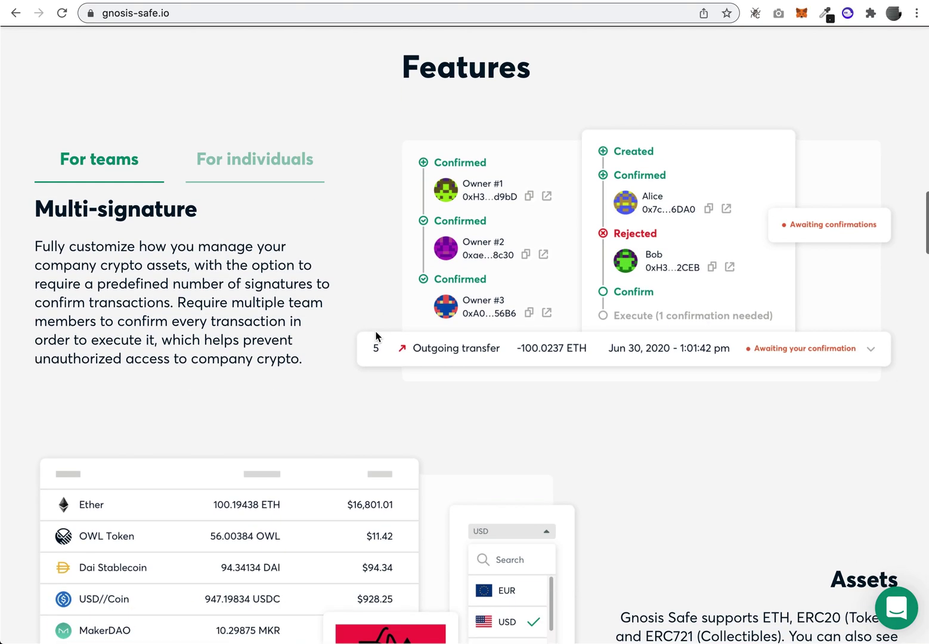
scroll(375, 336, up, 1)
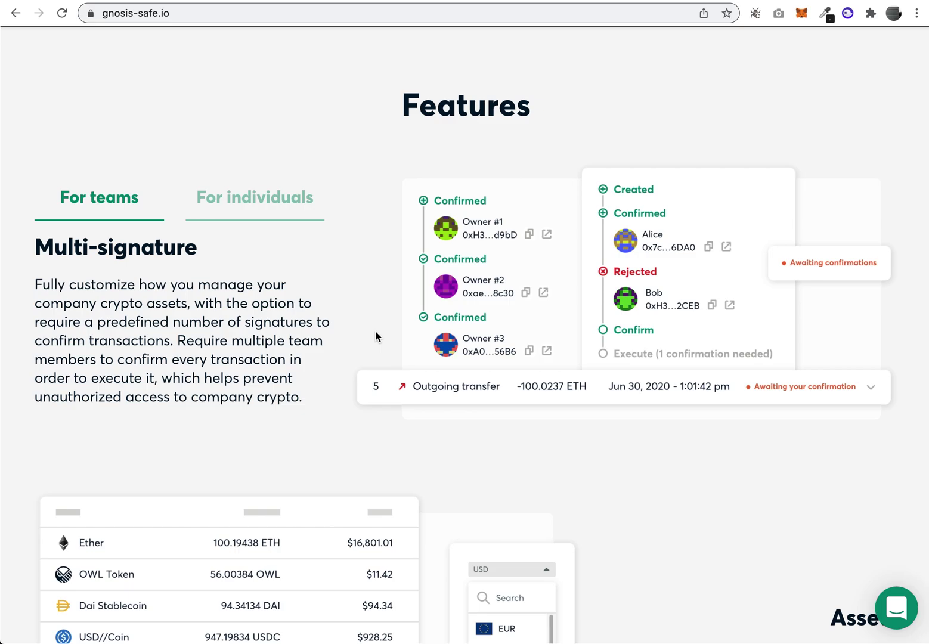
scroll(375, 336, down, 3)
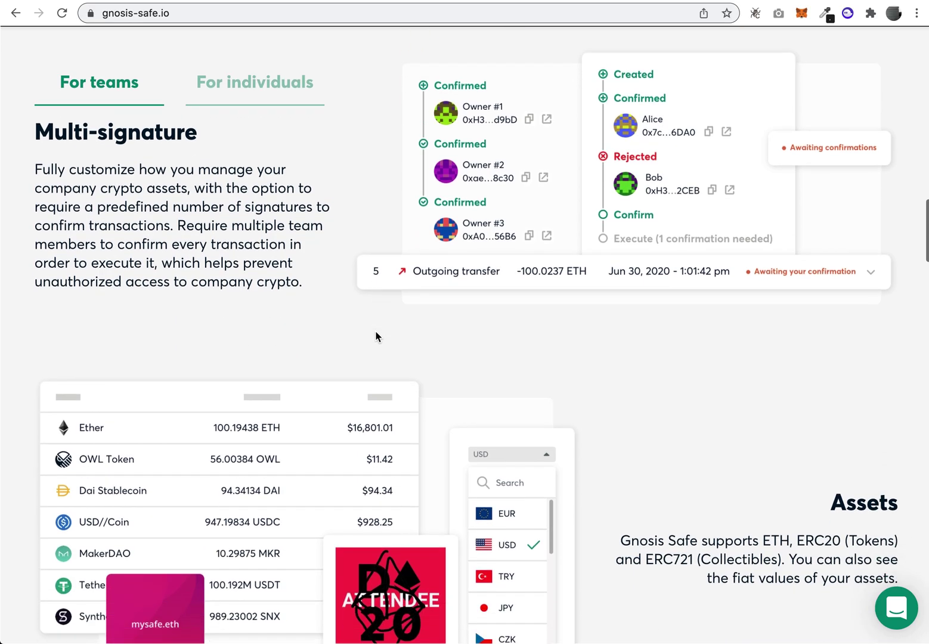
scroll(376, 335, up, 2)
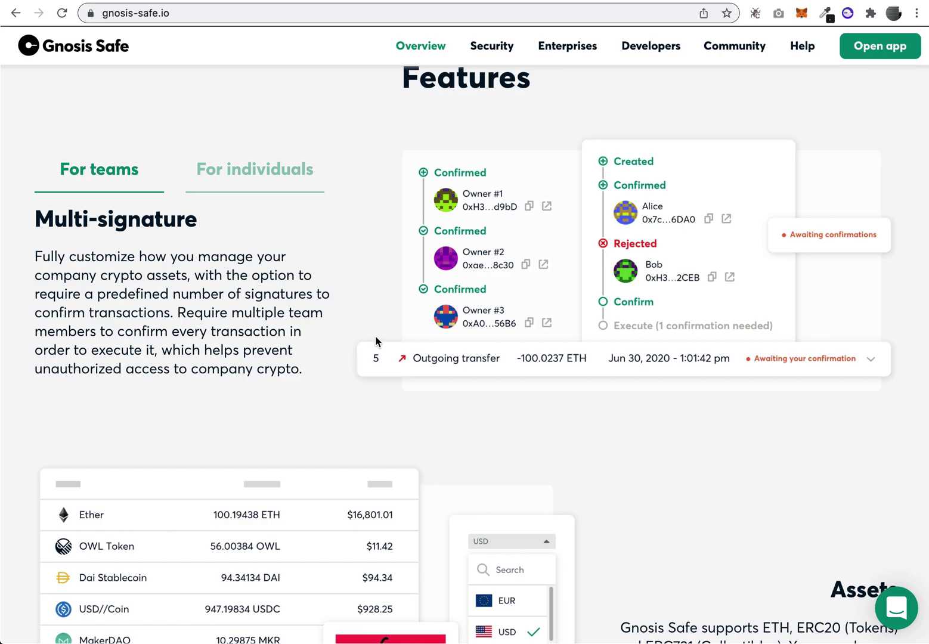
scroll(376, 344, up, 1)
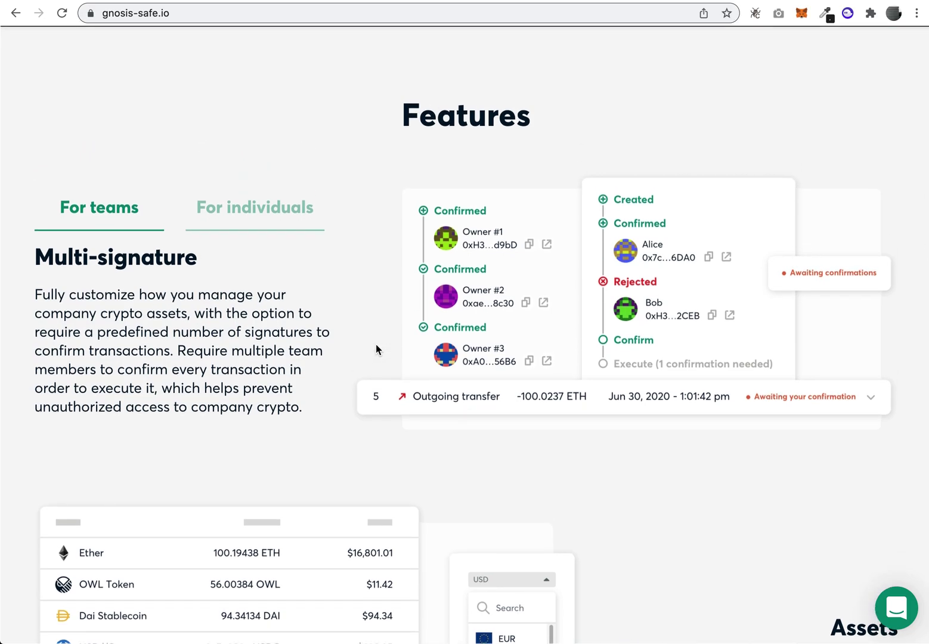
scroll(376, 344, down, 1)
scroll(376, 344, up, 1)
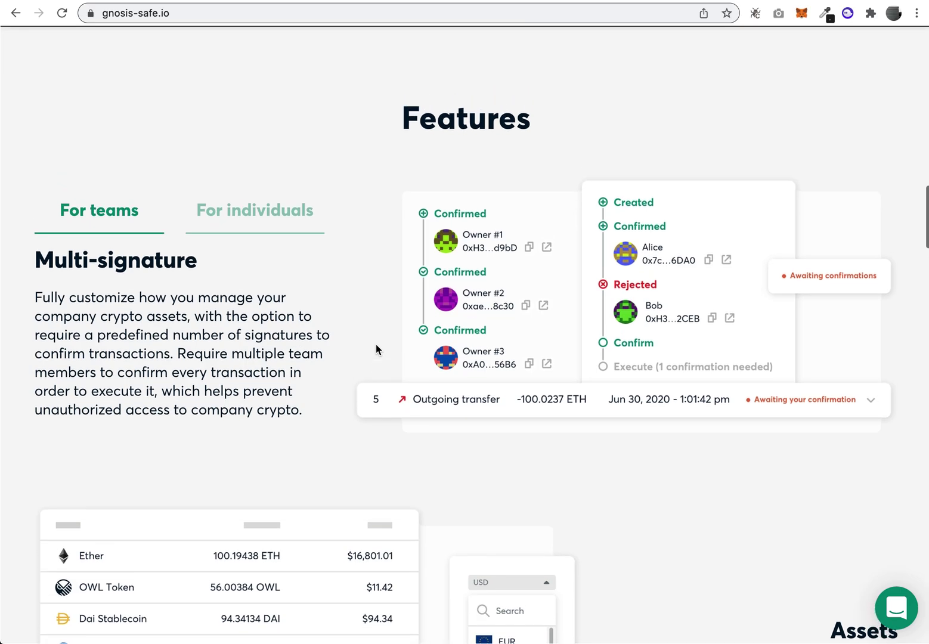
scroll(369, 377, down, 10)
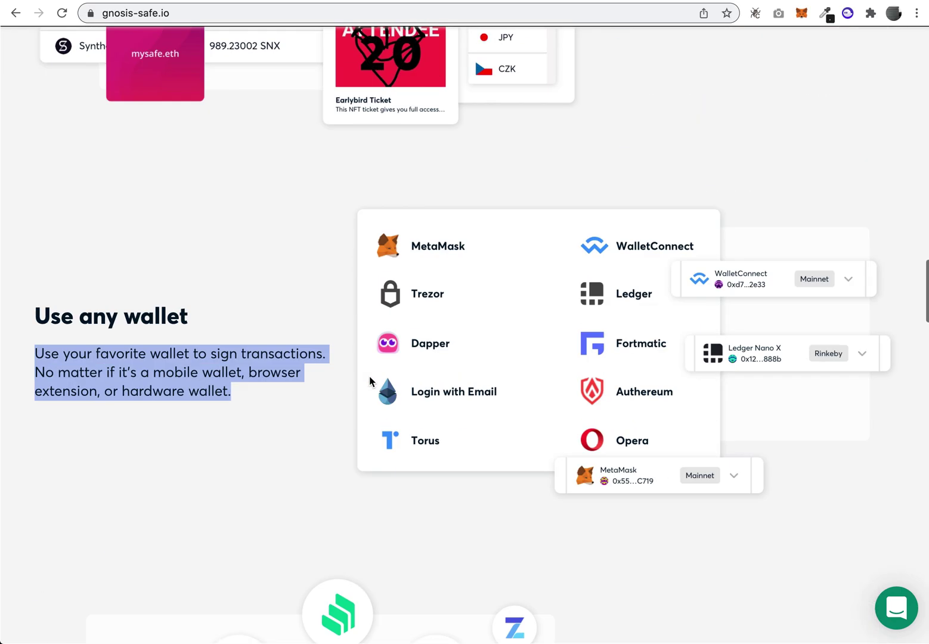
scroll(369, 376, up, 5)
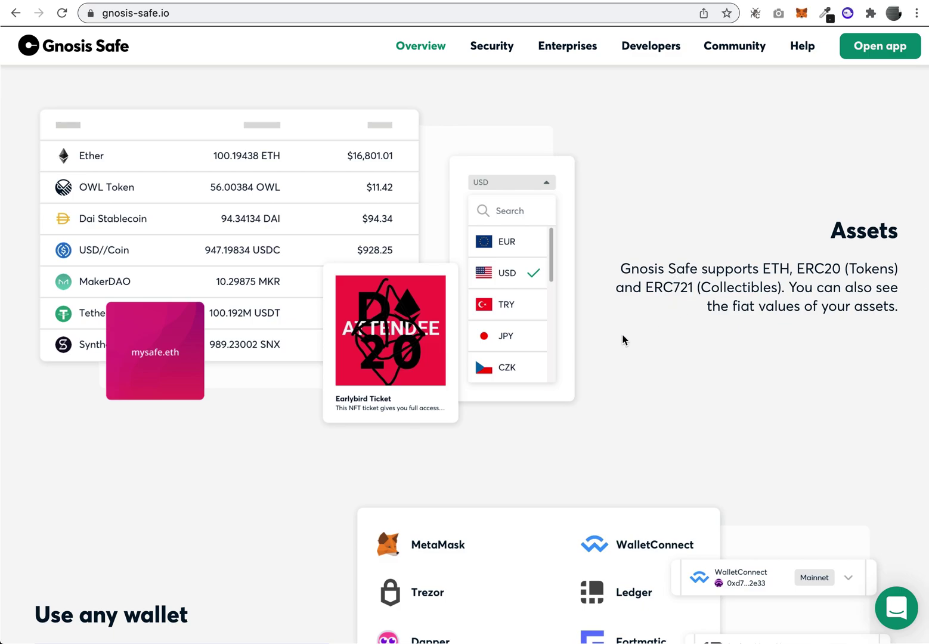
scroll(637, 341, down, 12)
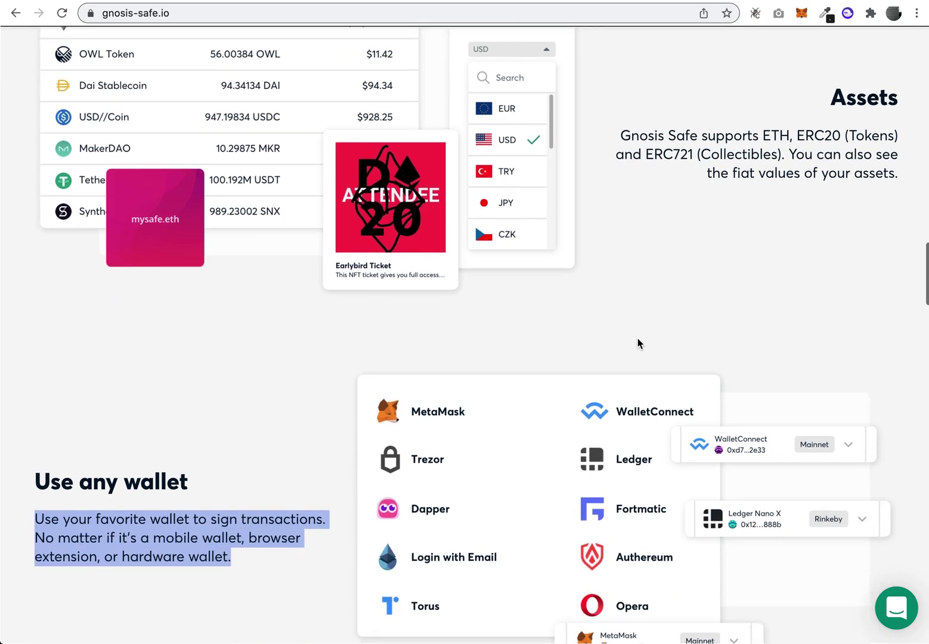
scroll(637, 344, down, 6)
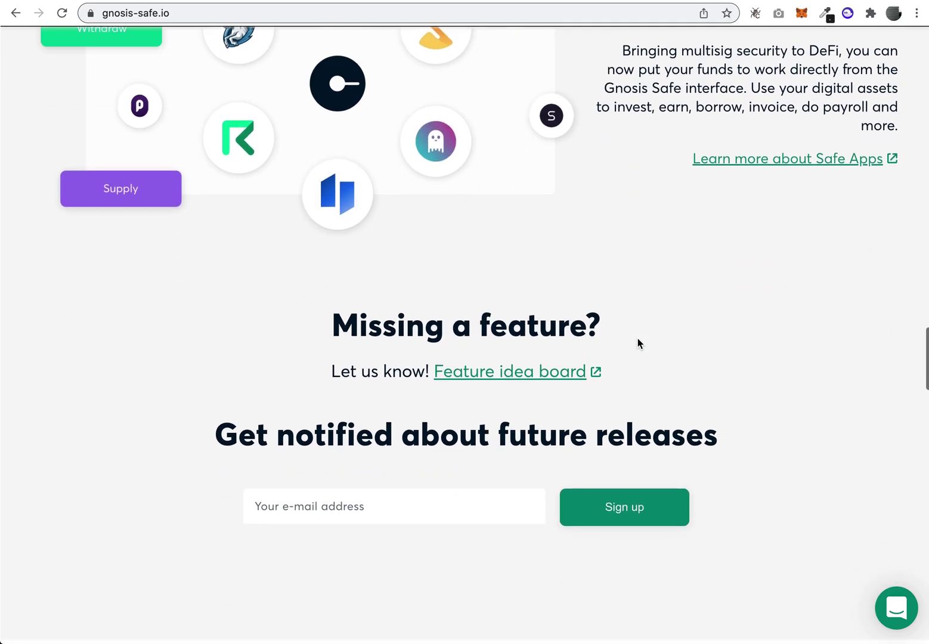
scroll(334, 115, down, 9)
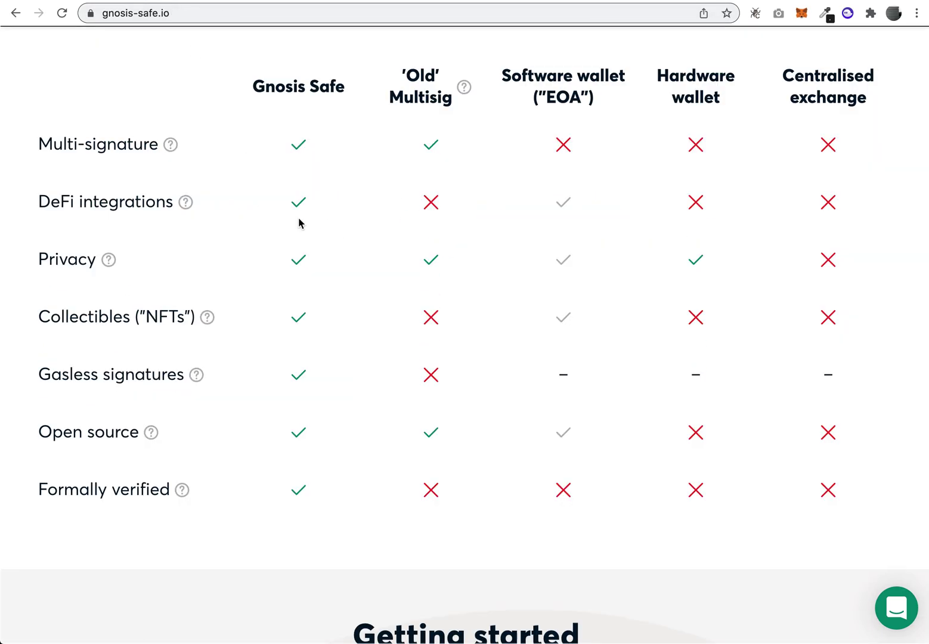
Step: Open the Security page, read through it, and return to its 86,342,355,581 USD headline
scroll(300, 222, up, 20)
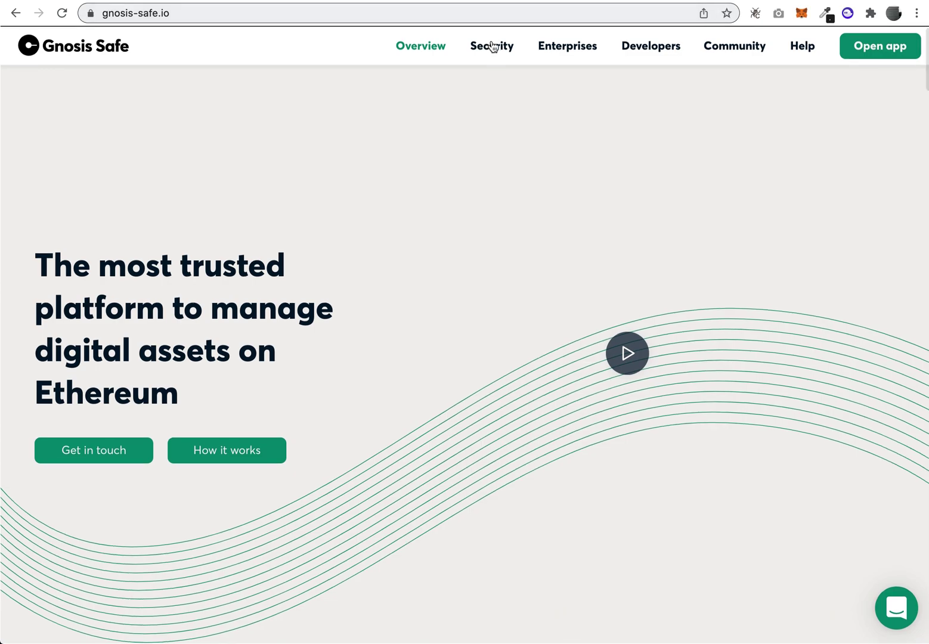
click(492, 47)
scroll(349, 222, down, 3)
scroll(261, 330, up, 1)
scroll(261, 335, up, 1)
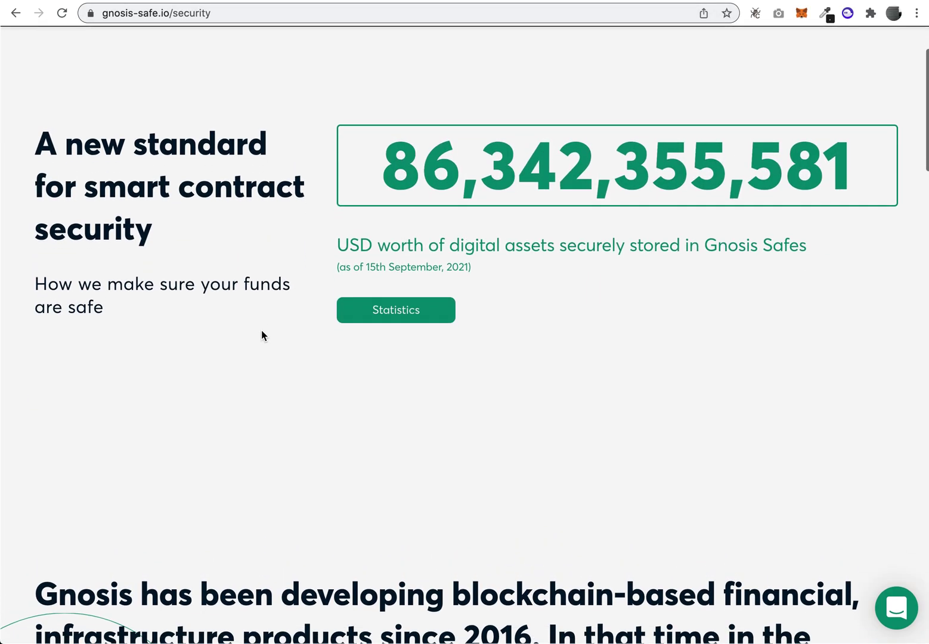
scroll(262, 335, down, 20)
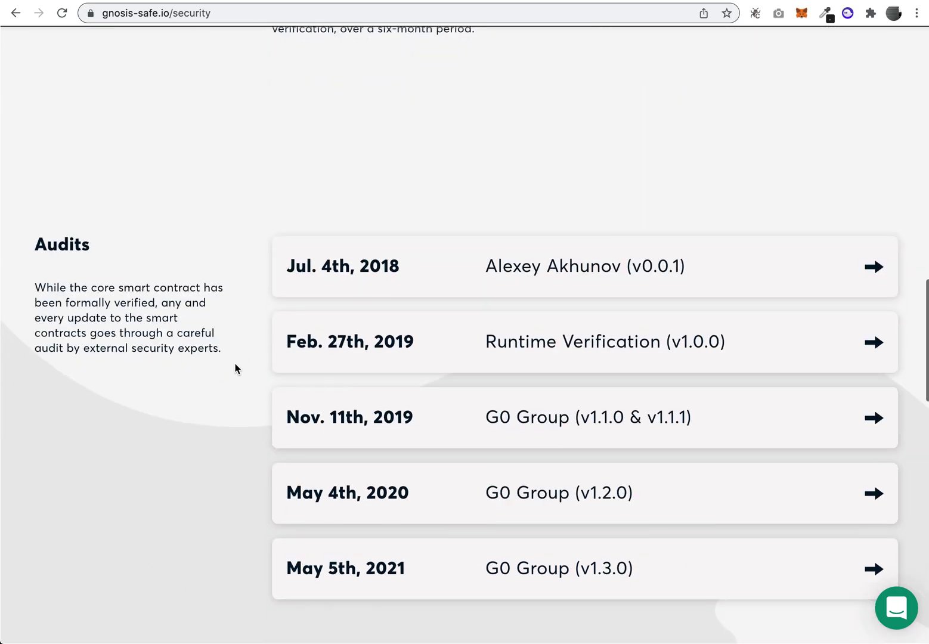
scroll(234, 364, up, 4)
scroll(234, 364, down, 2)
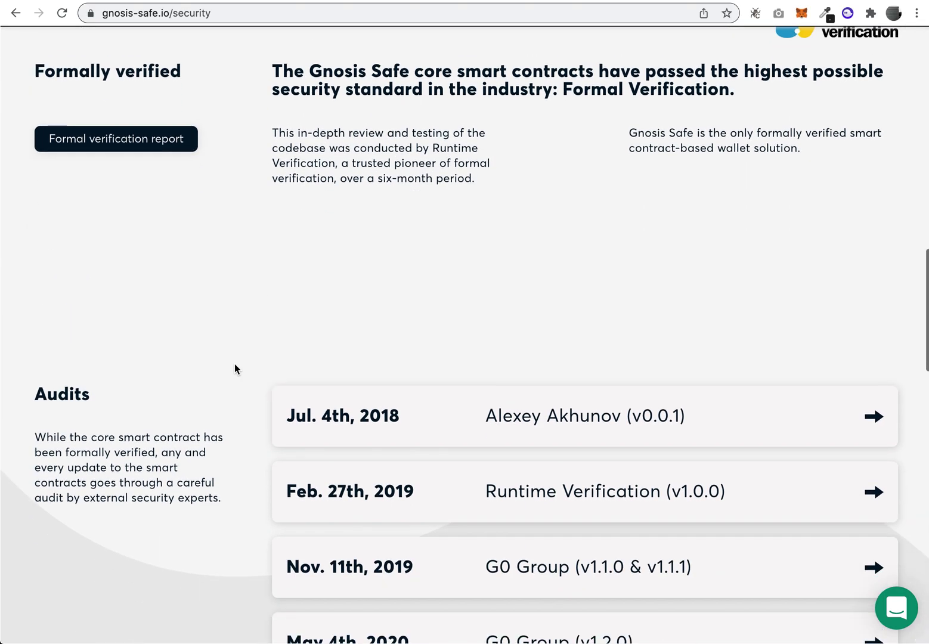
scroll(234, 363, up, 1)
scroll(235, 364, down, 5)
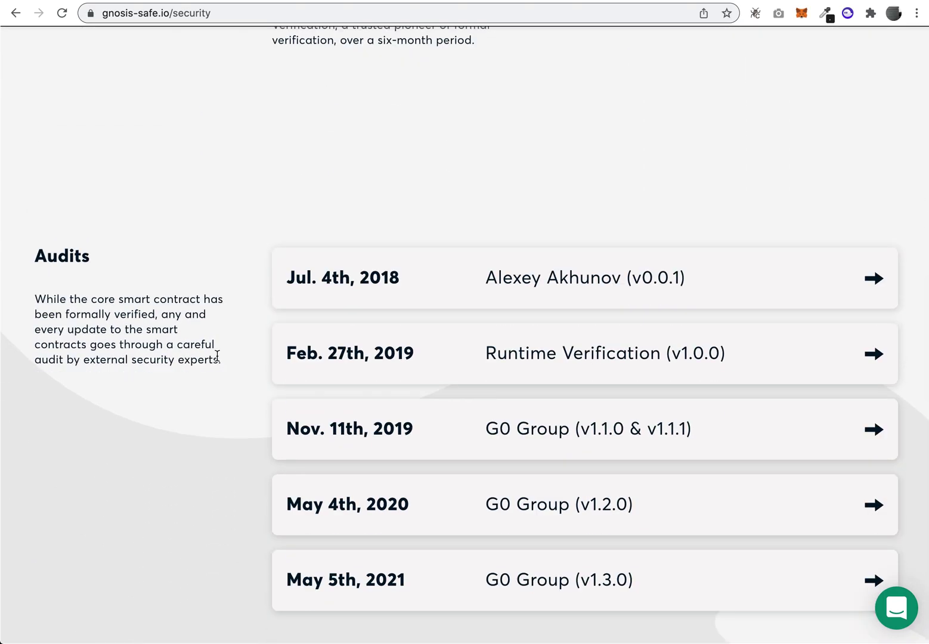
scroll(217, 358, up, 5)
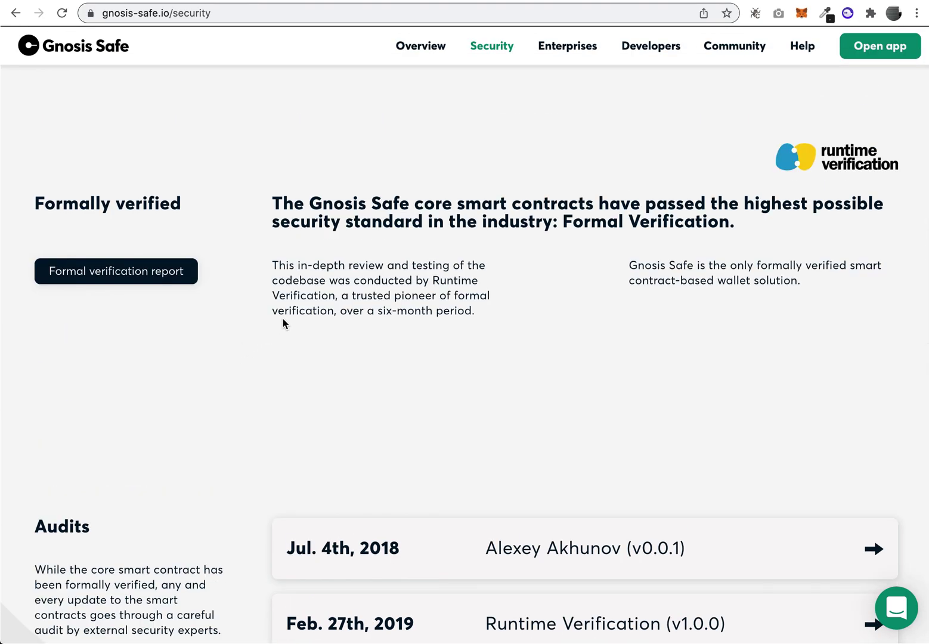
scroll(282, 420, up, 8)
scroll(281, 420, up, 5)
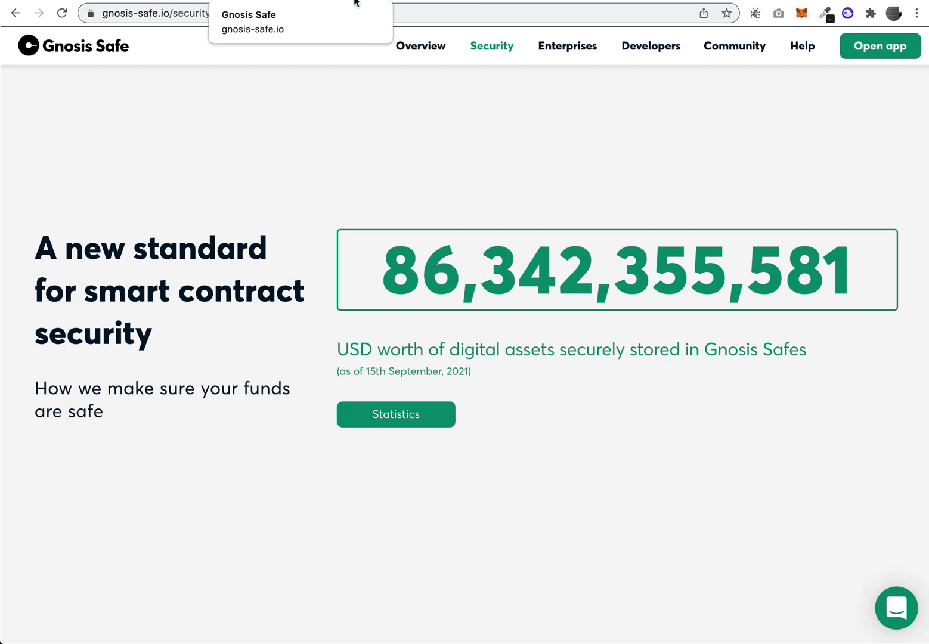
Step: Switch to the app/welcome tab, select and clear its heading, and end on the welcome page
click(333, 3)
double_click(291, 99)
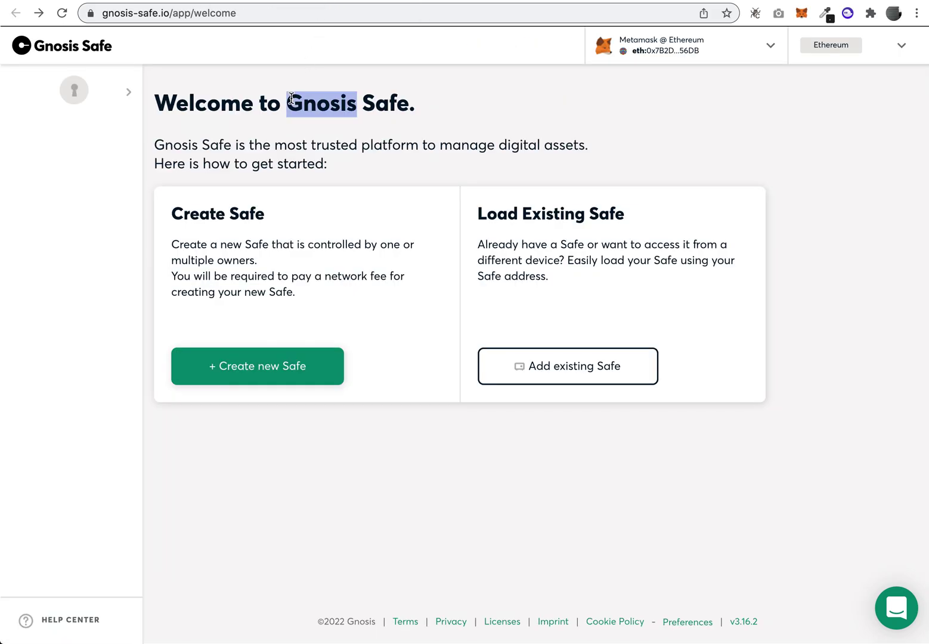
triple_click(291, 98)
click(296, 136)
click(186, 3)
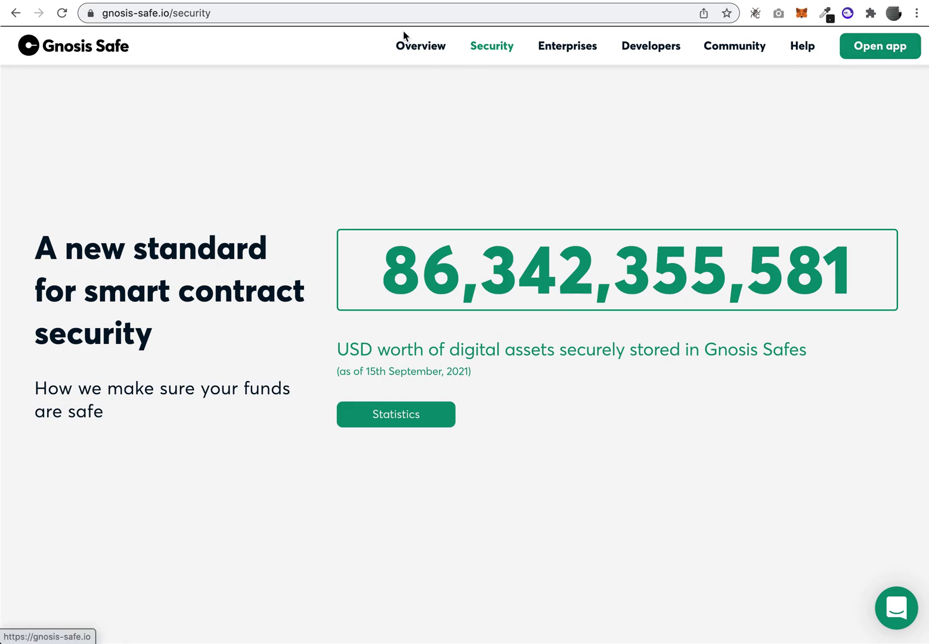
click(325, 3)
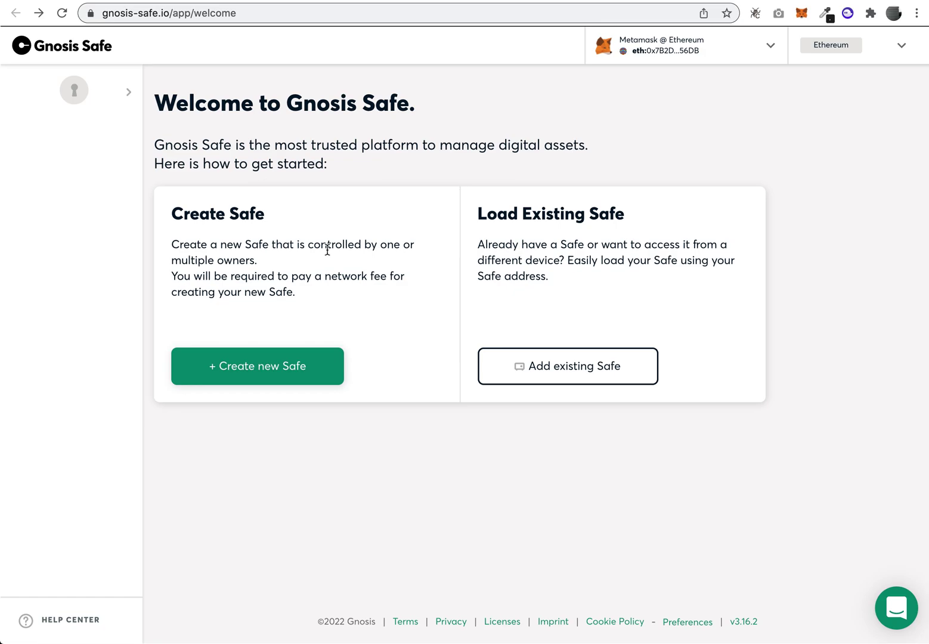
Step: Start a new Safe, keep Ethereum as its network, and move into the Safe name field
click(278, 367)
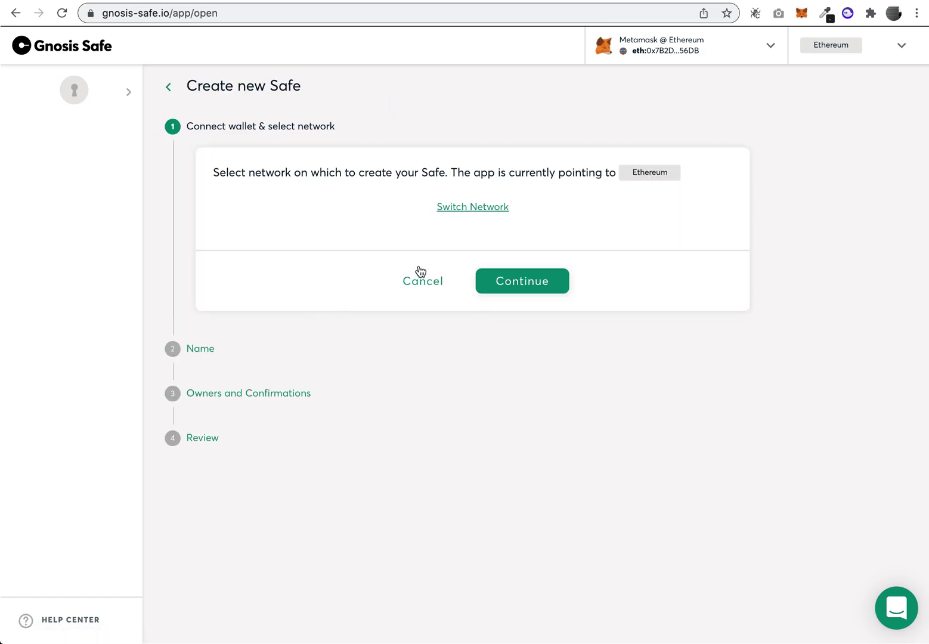
click(635, 183)
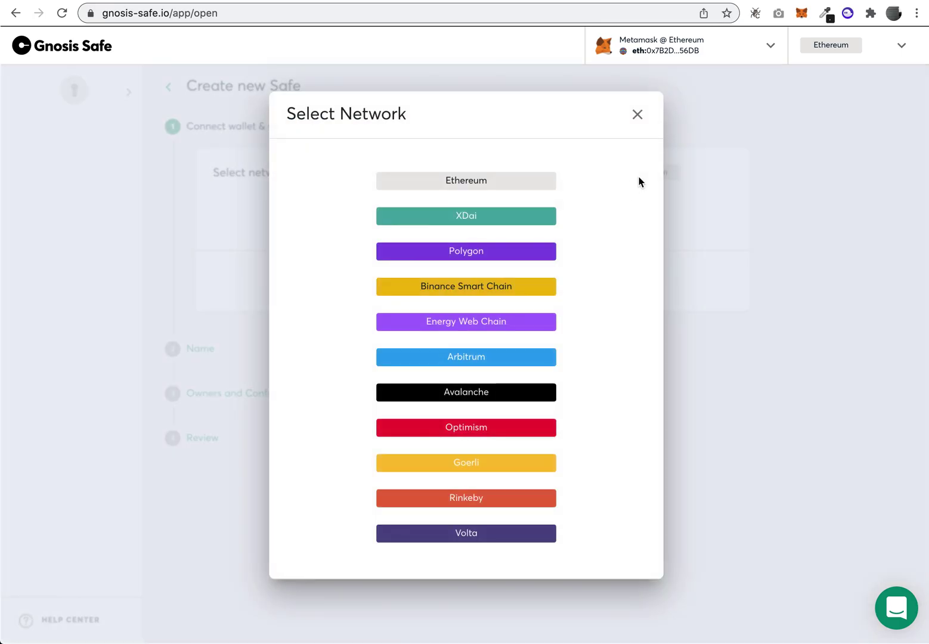
click(511, 185)
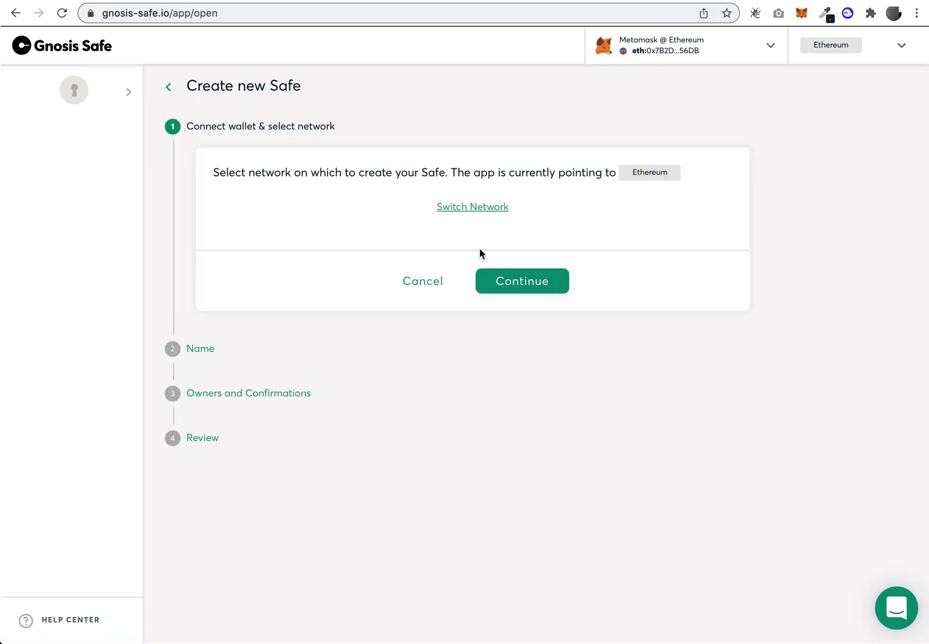
click(494, 288)
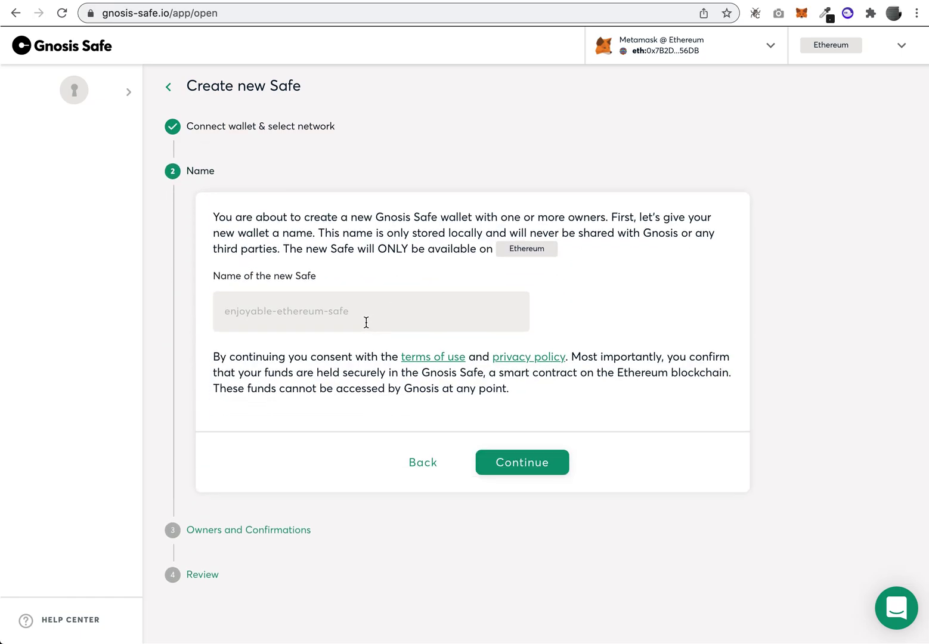
click(365, 322)
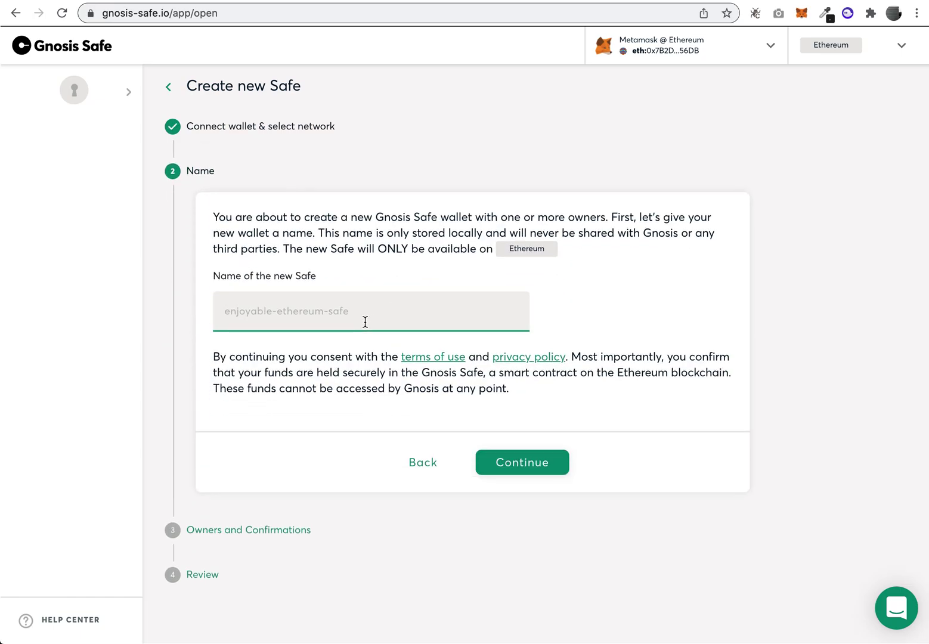
Step: Name the Safe 'TestSafe' and continue to the owners step
text(TestSafe)
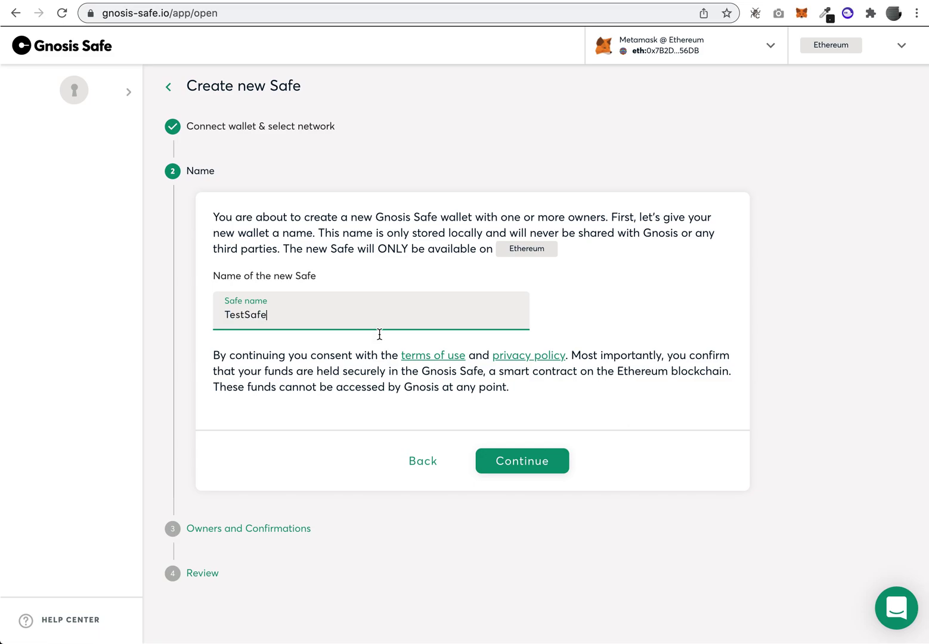
click(495, 466)
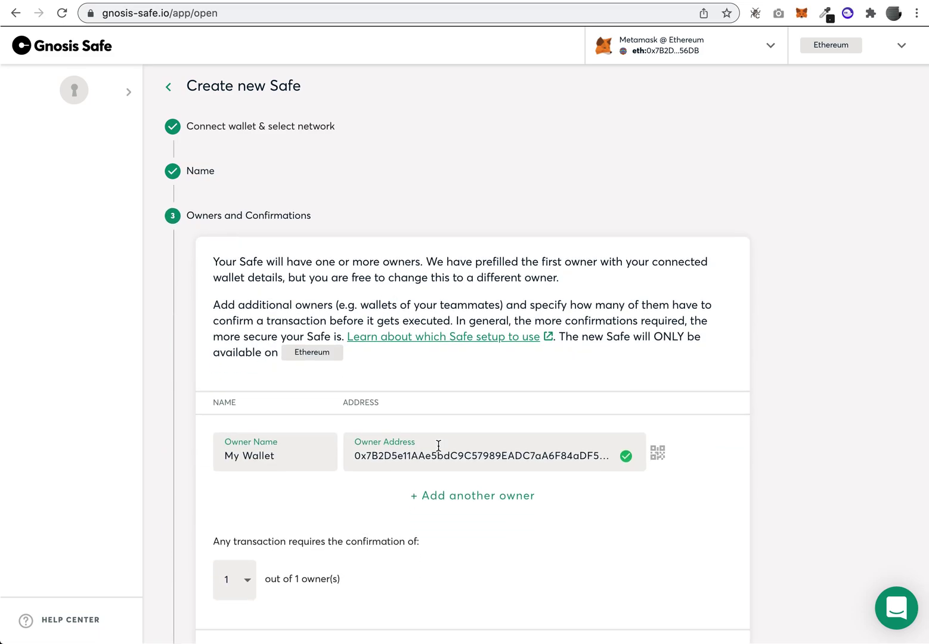
scroll(439, 445, down, 1)
scroll(340, 274, down, 1)
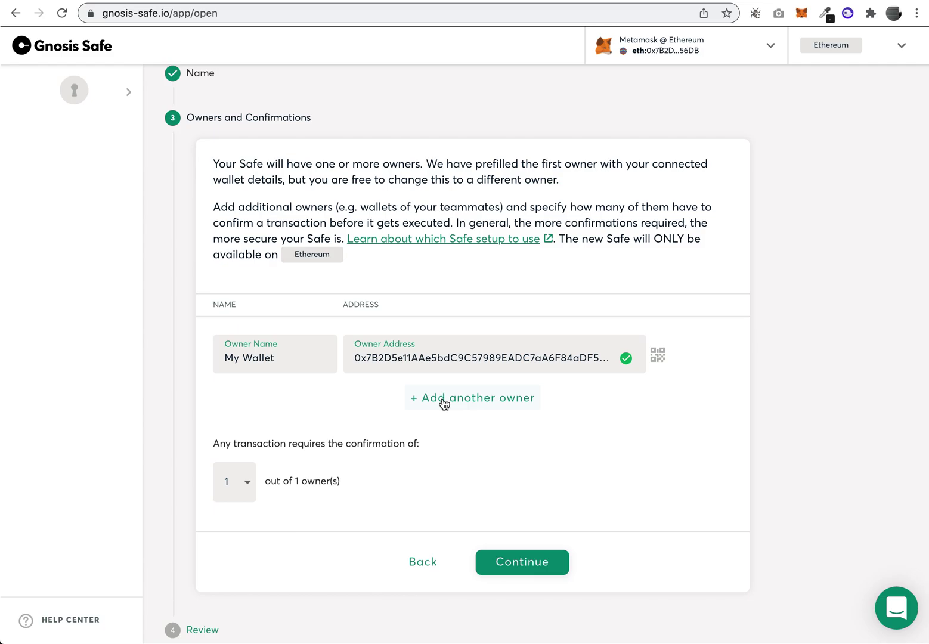
Step: Add two more owner rows, giving three owners with 1 required confirmation
click(444, 404)
click(444, 453)
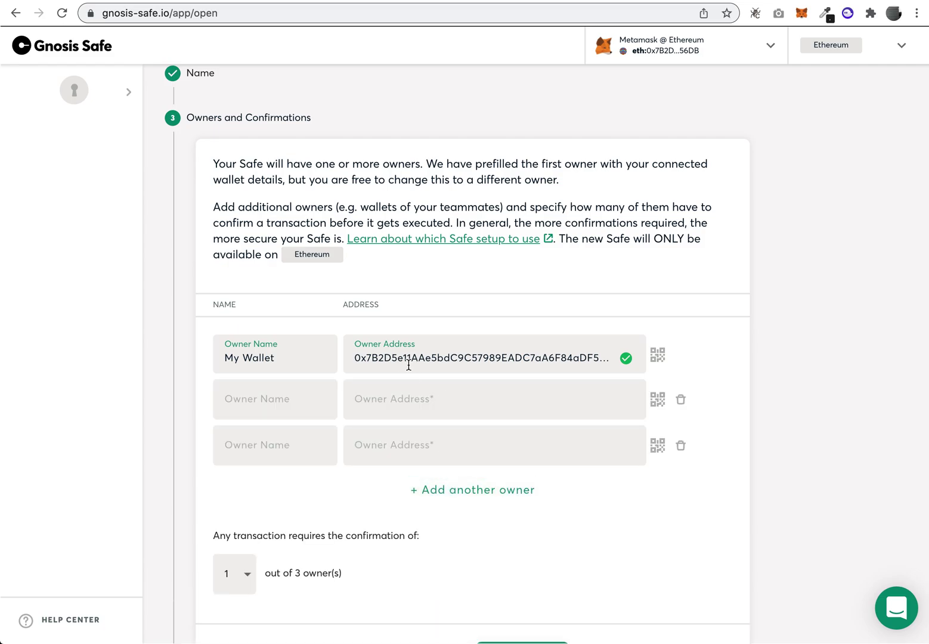
drag(355, 358, 615, 358)
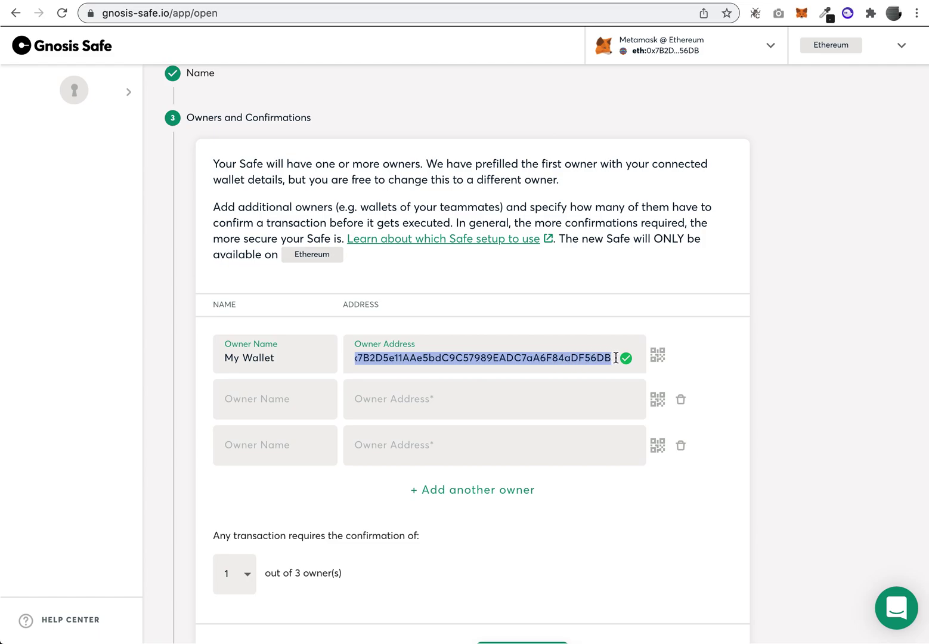
click(527, 358)
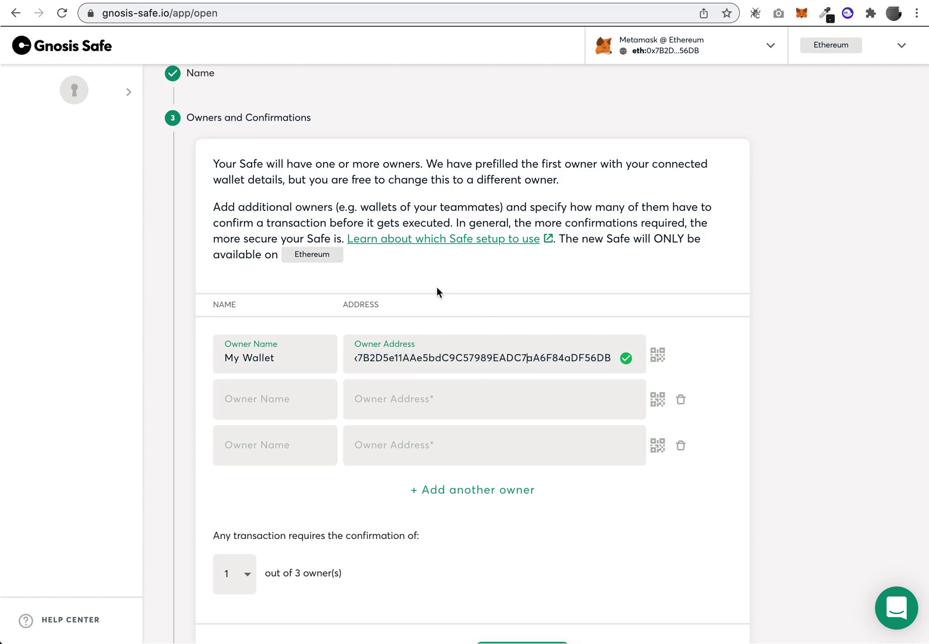
scroll(282, 511, down, 1)
scroll(282, 511, down, 1)
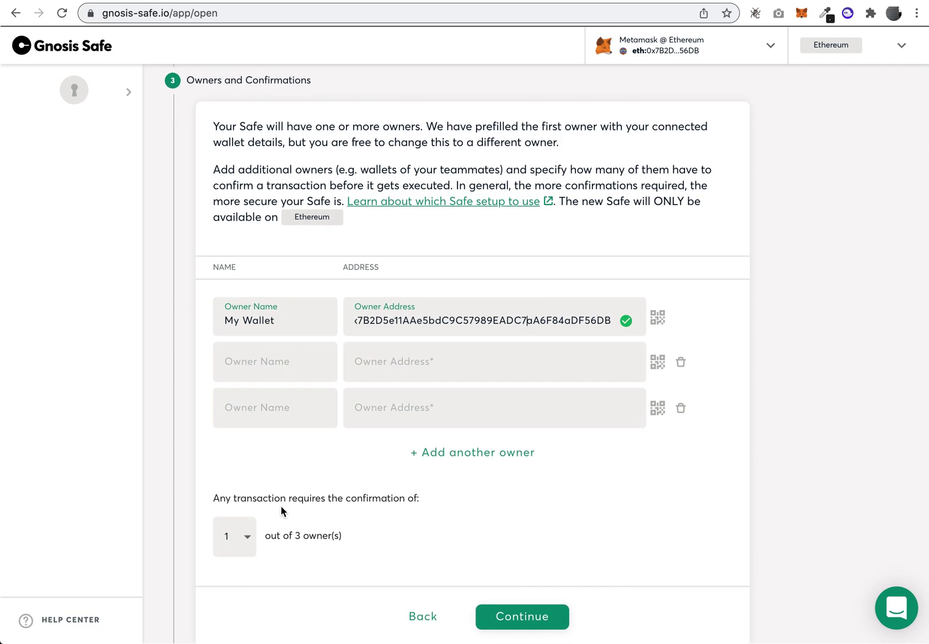
scroll(282, 511, up, 1)
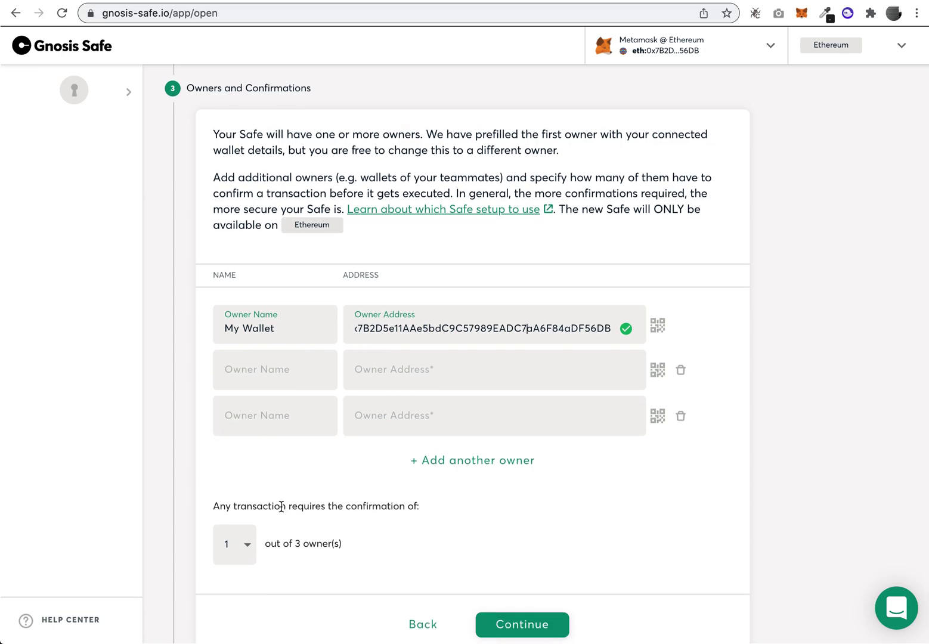
scroll(282, 501, down, 2)
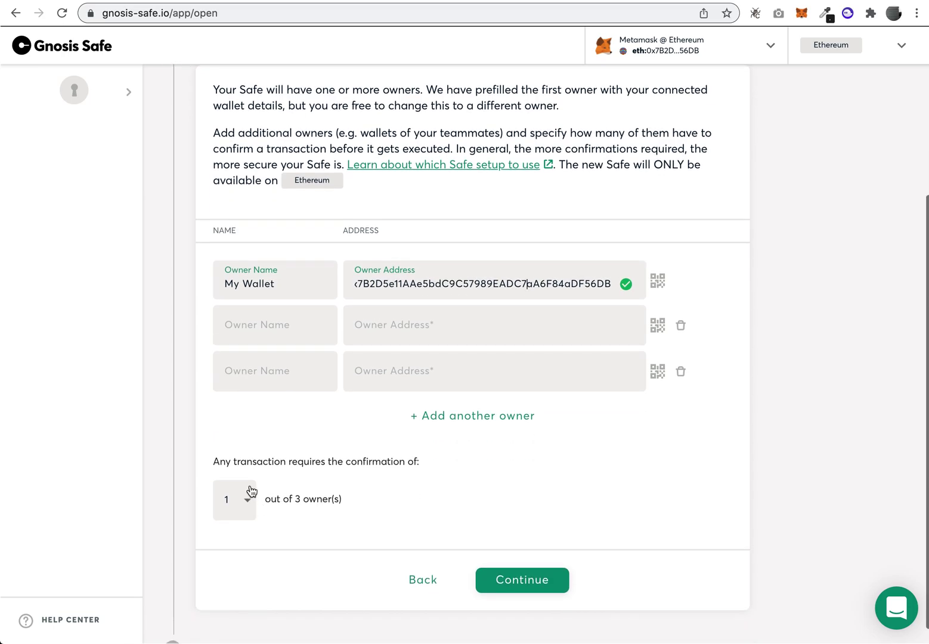
Step: Keep the required confirmations threshold at 1
click(263, 463)
click(240, 499)
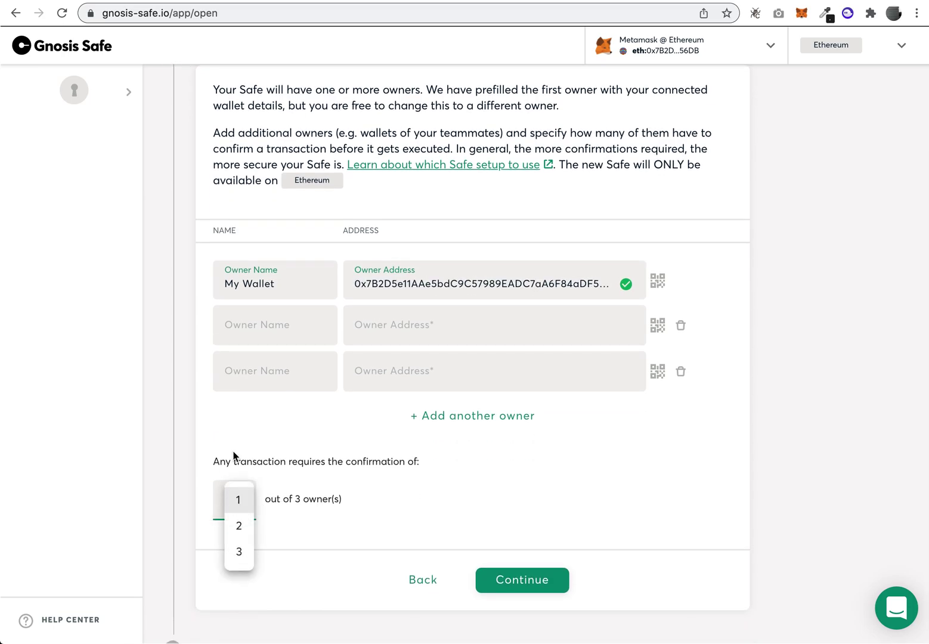
click(234, 500)
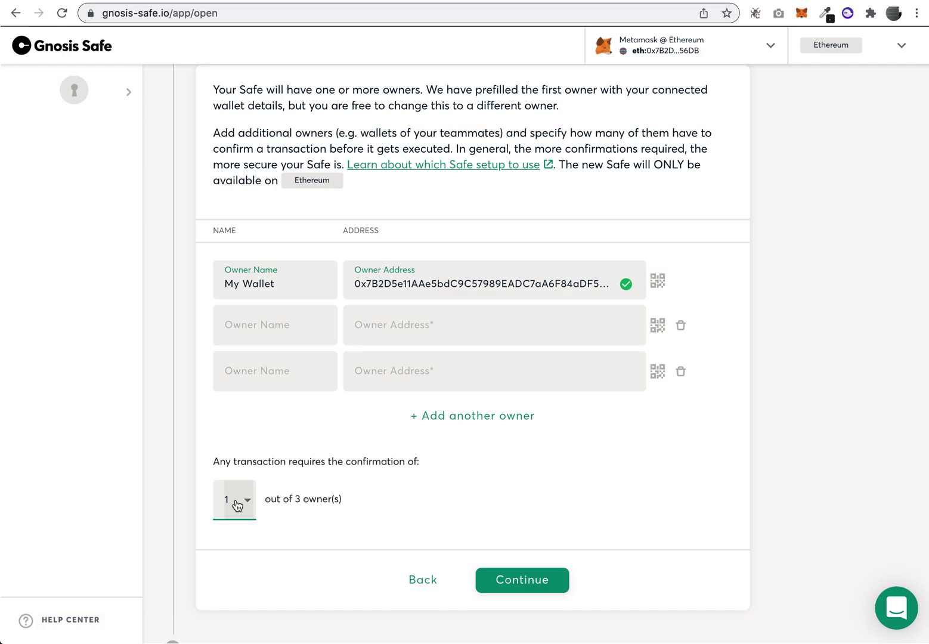
drag(235, 462, 333, 468)
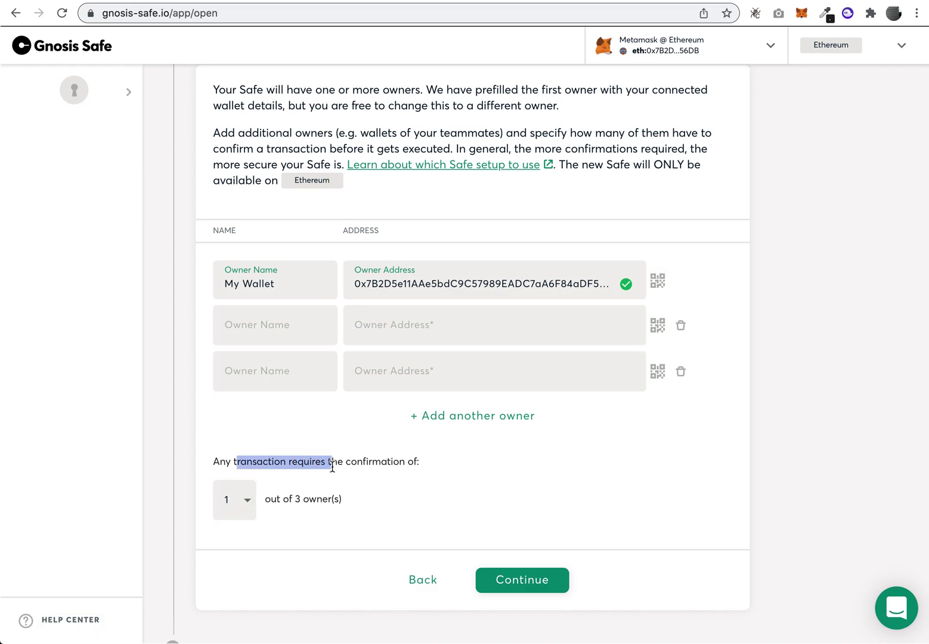
click(332, 468)
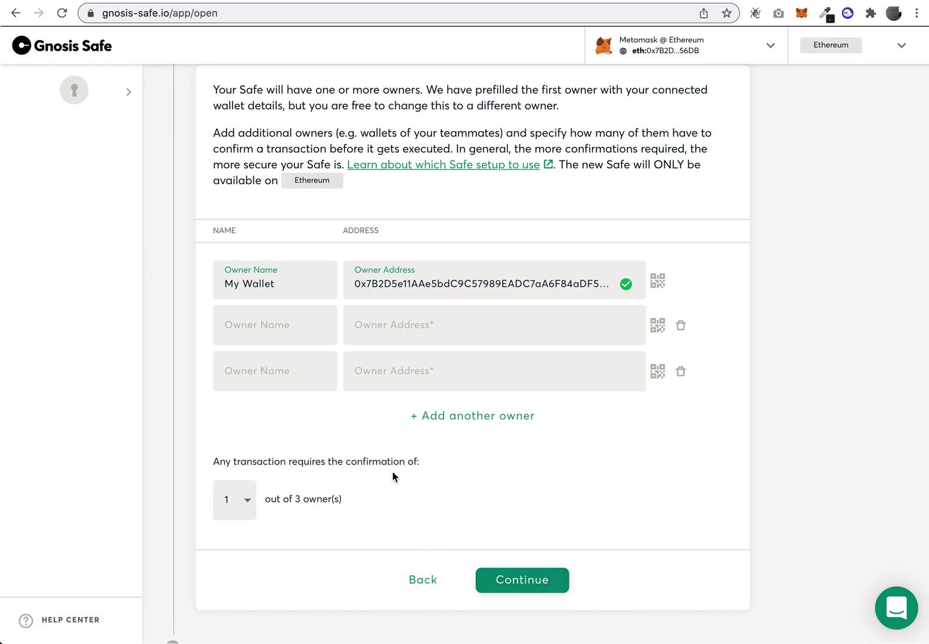
Step: Delete both empty owner rows, leaving 1 of 1, and continue to the Review step
scroll(393, 472, down, 1)
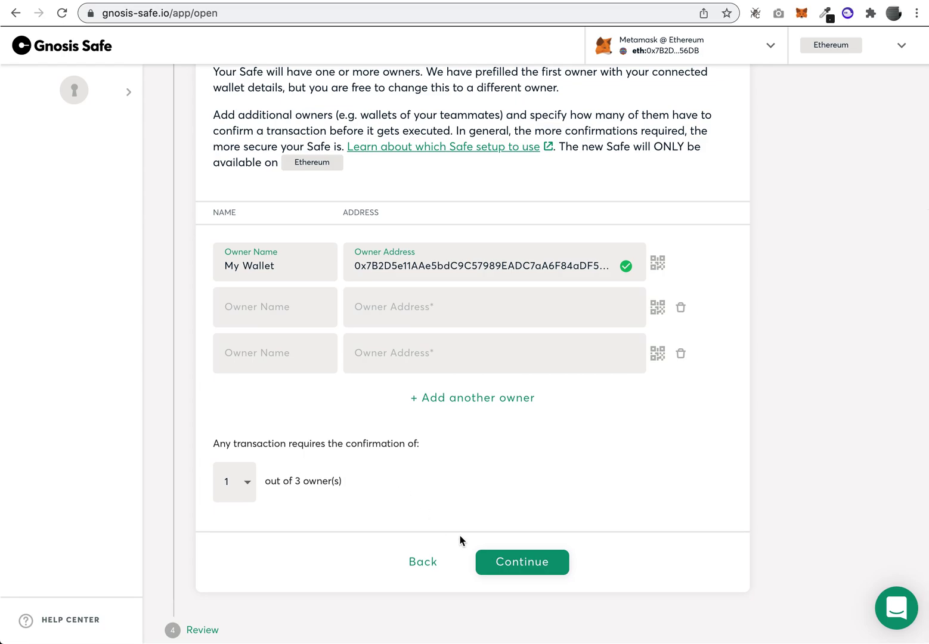
click(497, 560)
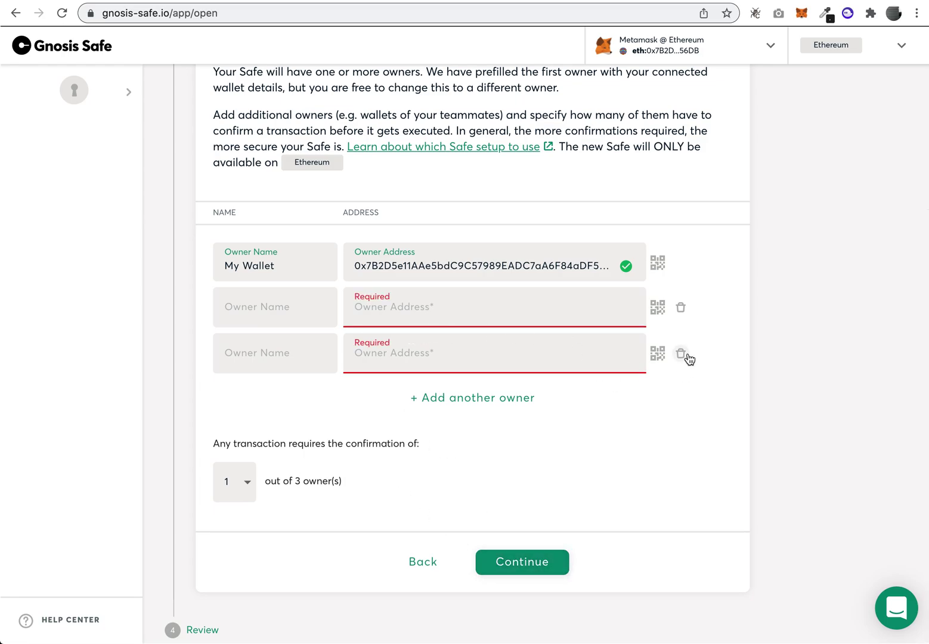
click(680, 354)
click(679, 352)
click(502, 565)
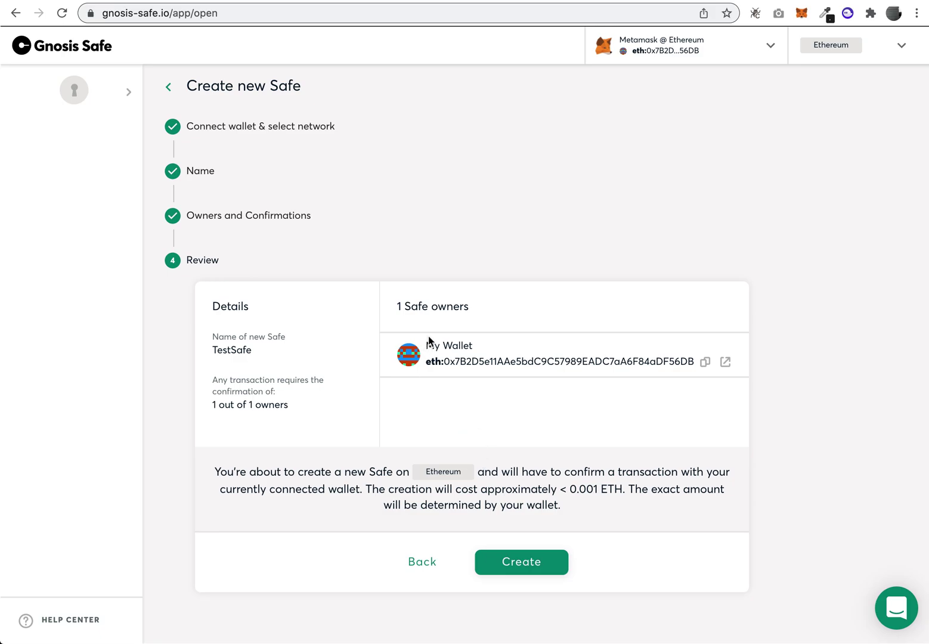
Step: Check the review's 1 Safe owner and 0.001 ETH cost, then go to the Spending limit screenshot tab
drag(397, 302, 487, 311)
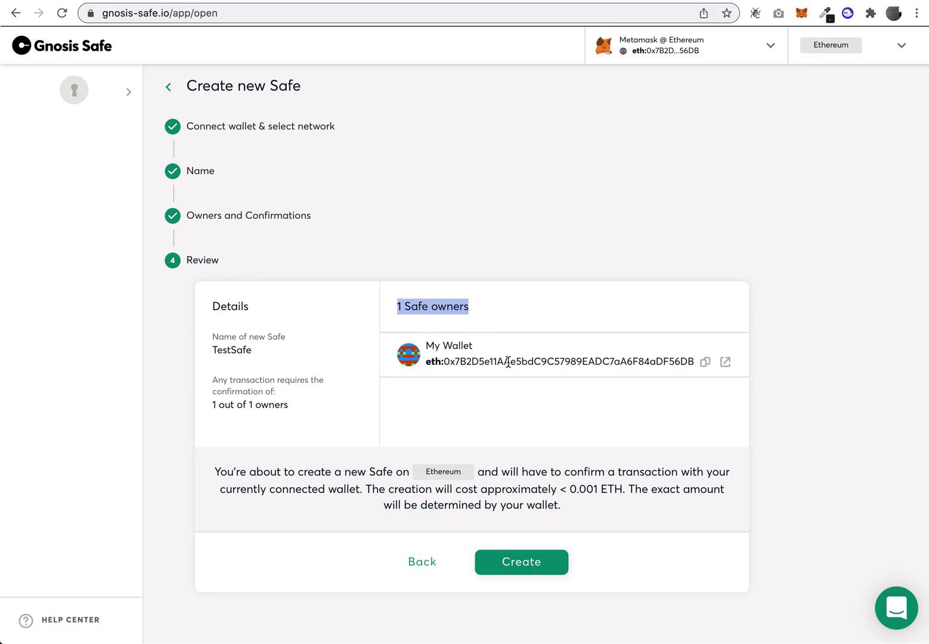
click(487, 428)
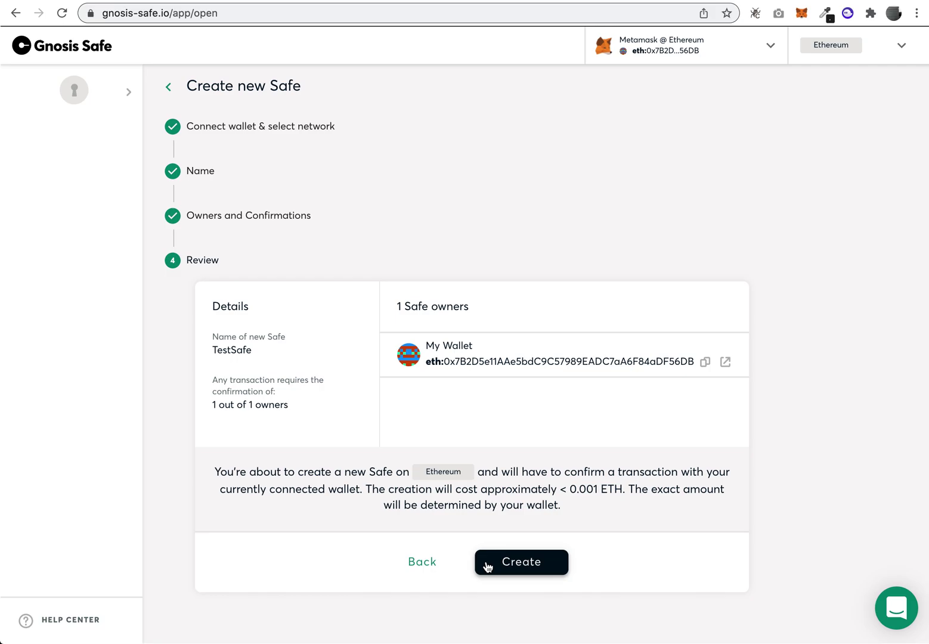
drag(569, 489, 619, 489)
click(597, 493)
click(409, 2)
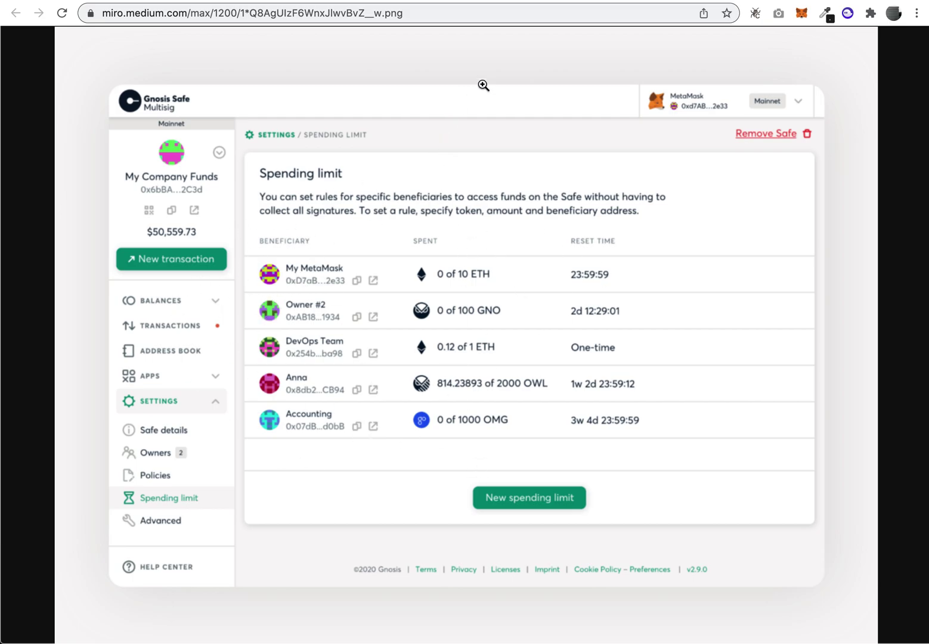
Step: Switch to the mobile.png tab showing the Safe mobile app screens
click(567, 1)
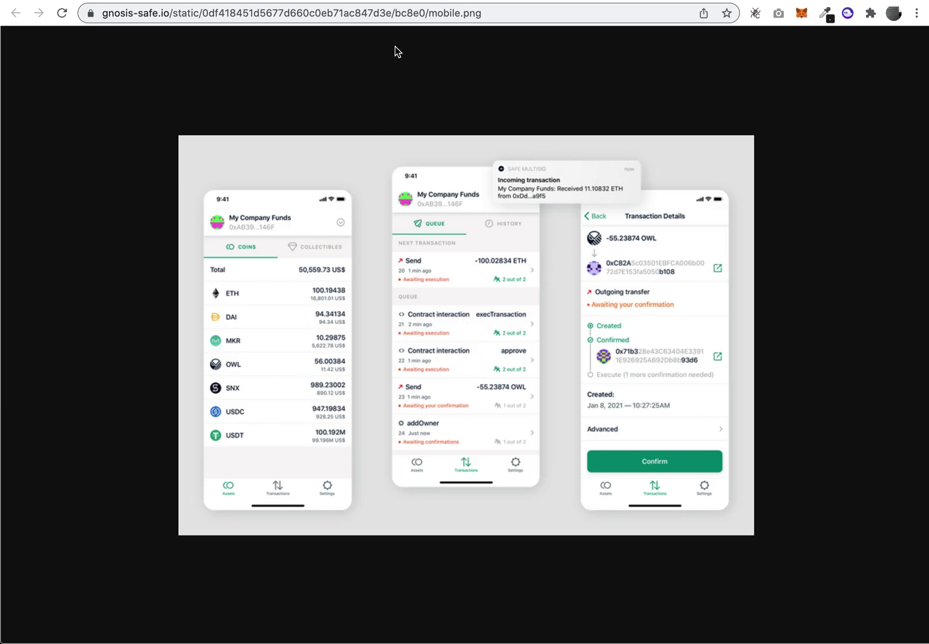
Step: Go back from the mobile.png image to the gnosis-safe.io Security page
key(alt+Left)
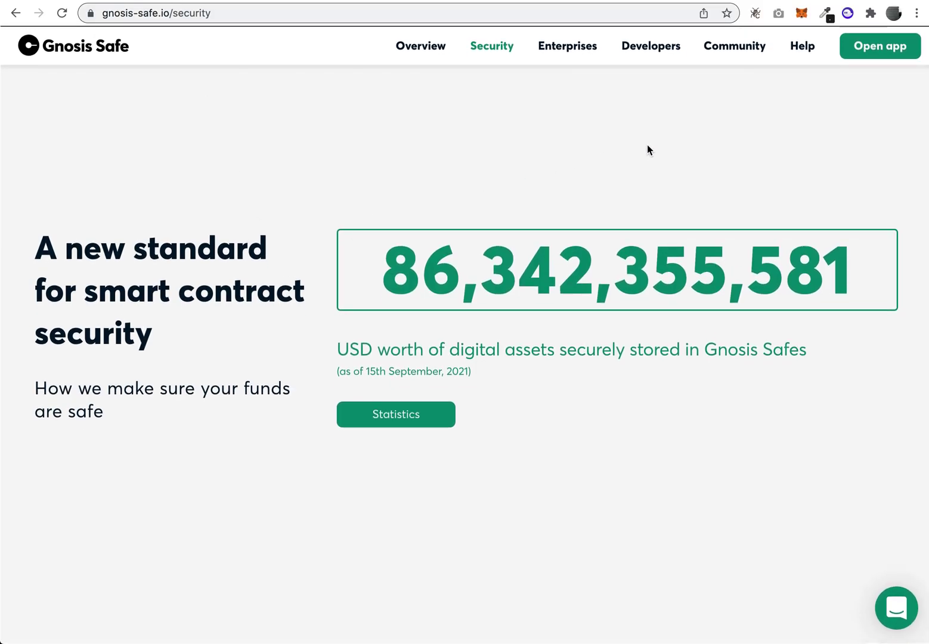
Step: Go to the Gnosis Safe home page and scroll through its top sections
mouse_move(707, 49)
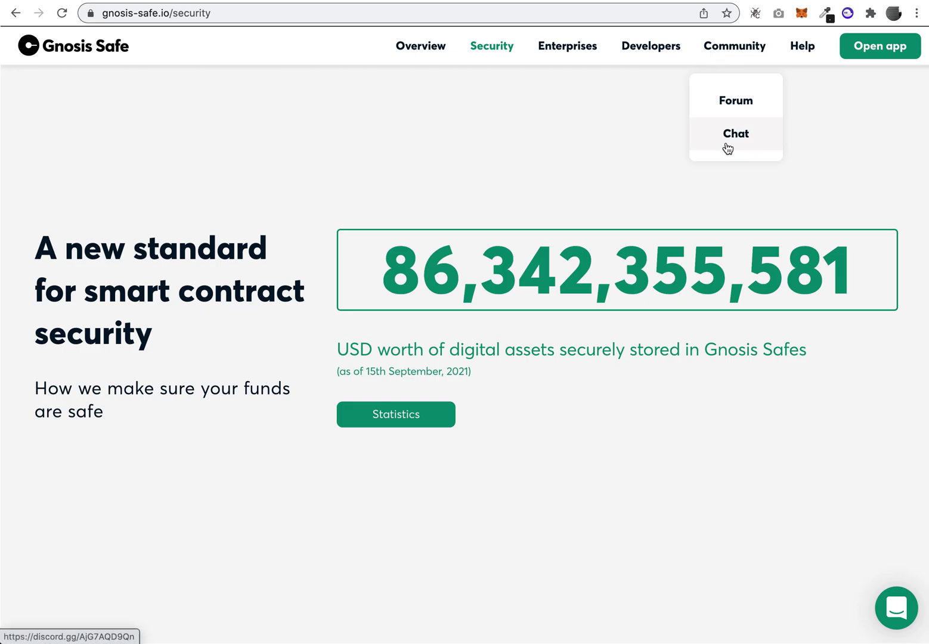
click(114, 49)
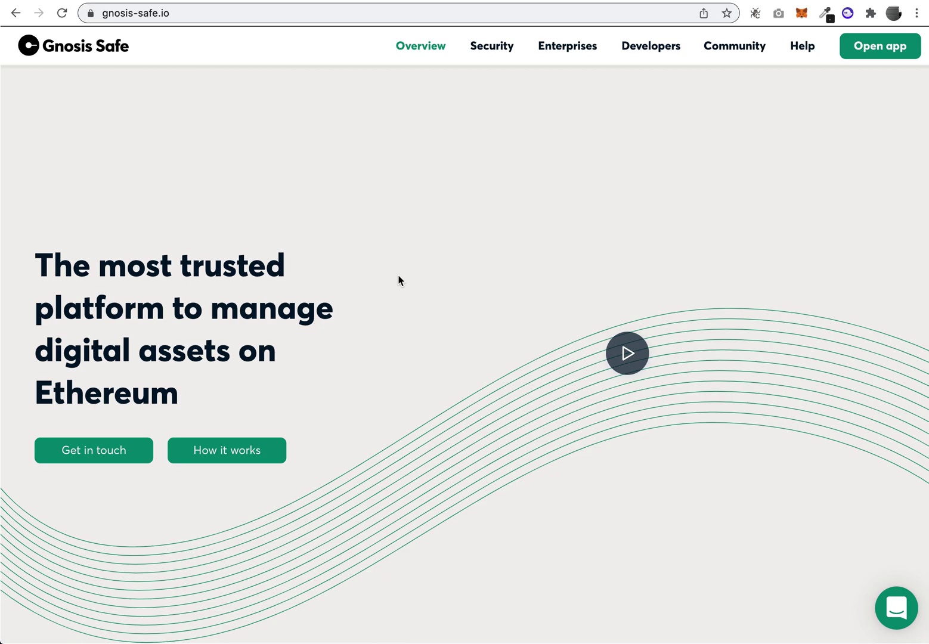
scroll(389, 268, down, 5)
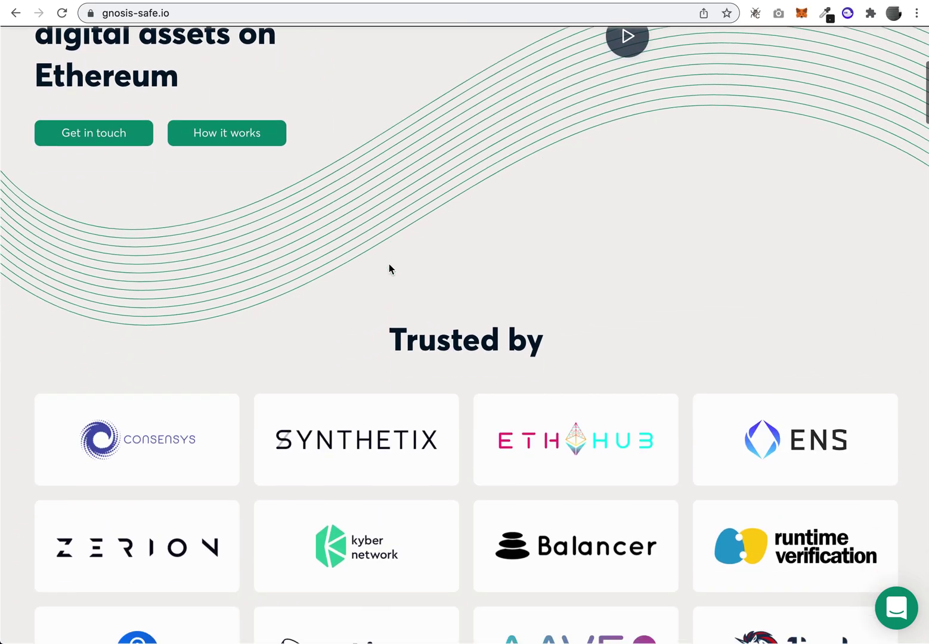
scroll(388, 268, down, 4)
scroll(387, 268, up, 1)
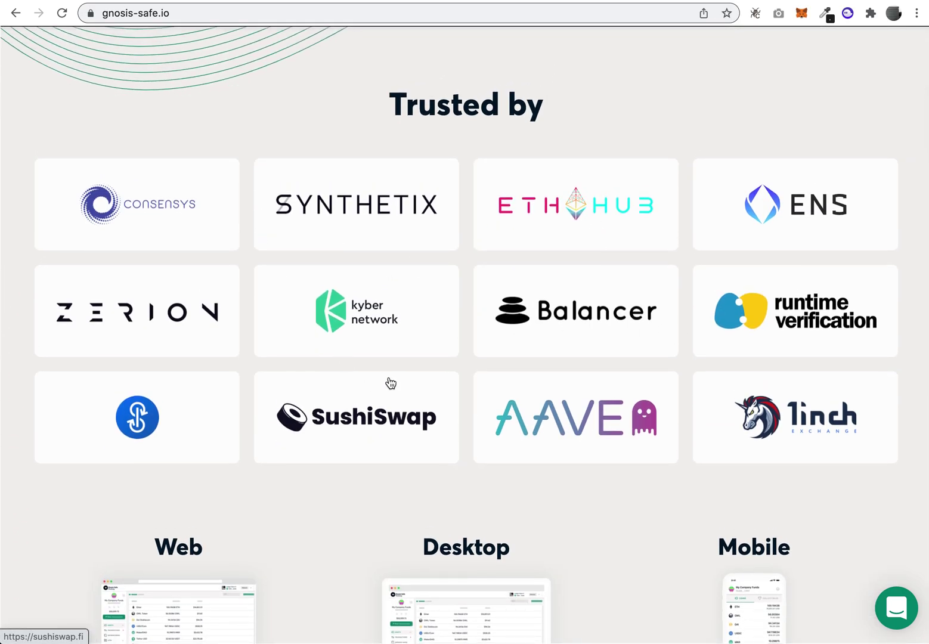
scroll(414, 191, up, 1)
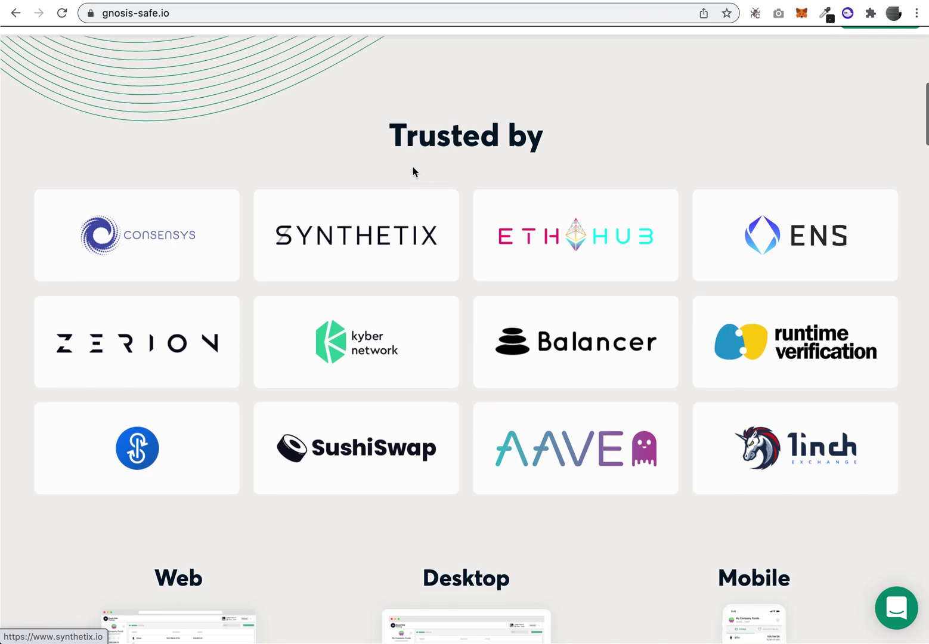
Step: Select the Trusted by heading, then scroll down into the Features section
triple_click(421, 136)
click(427, 137)
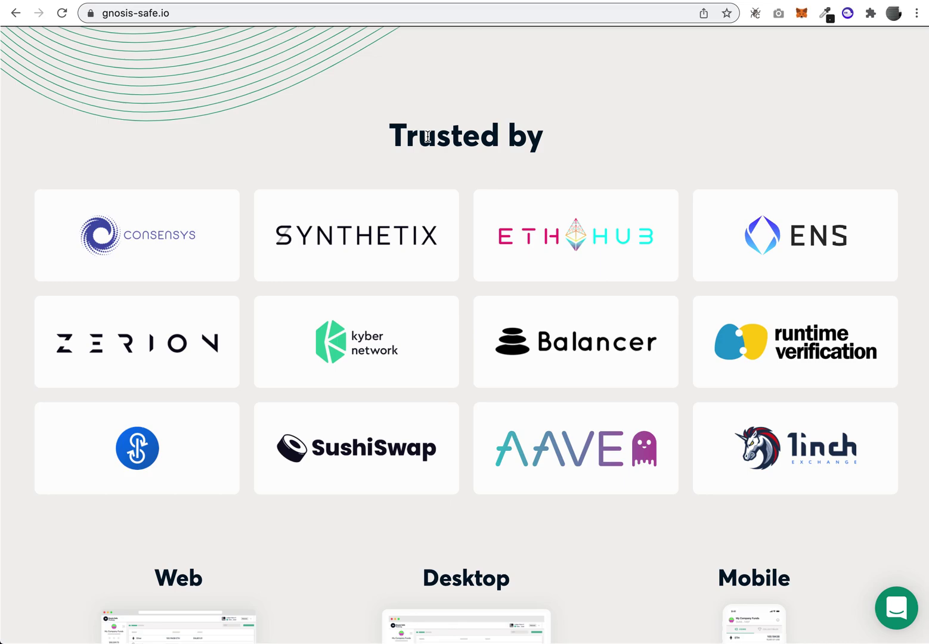
triple_click(429, 136)
click(443, 138)
scroll(444, 185, down, 15)
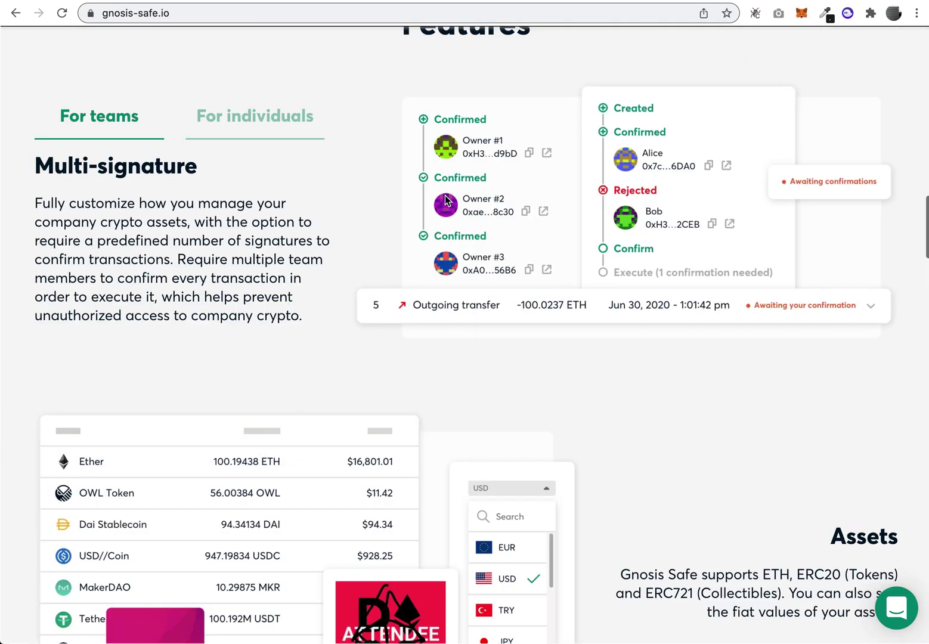
scroll(445, 195, down, 4)
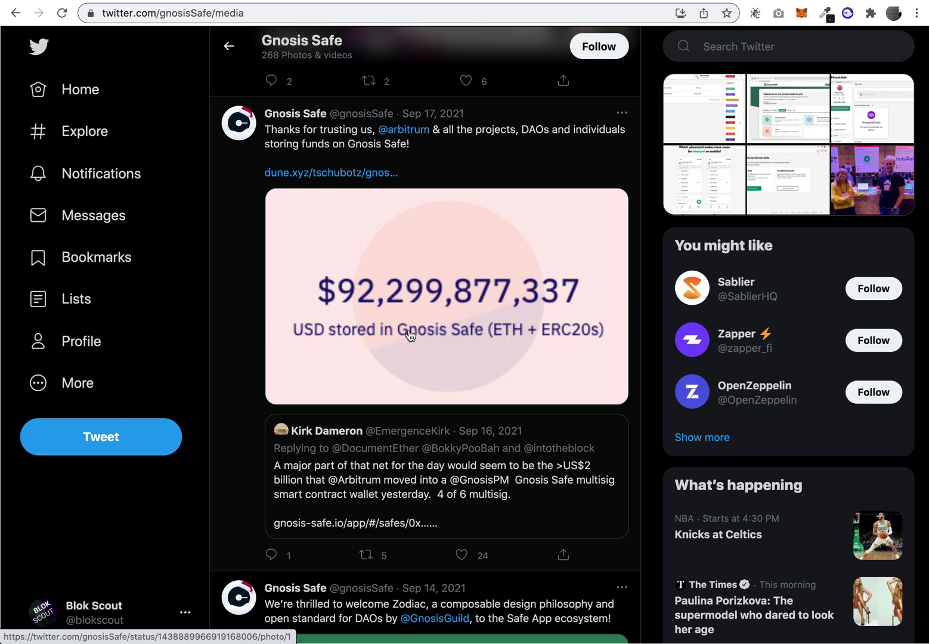
Step: Go back to the Wrapped Punks profile, then go to the Twitter home feed
click(230, 57)
scroll(280, 316, up, 4)
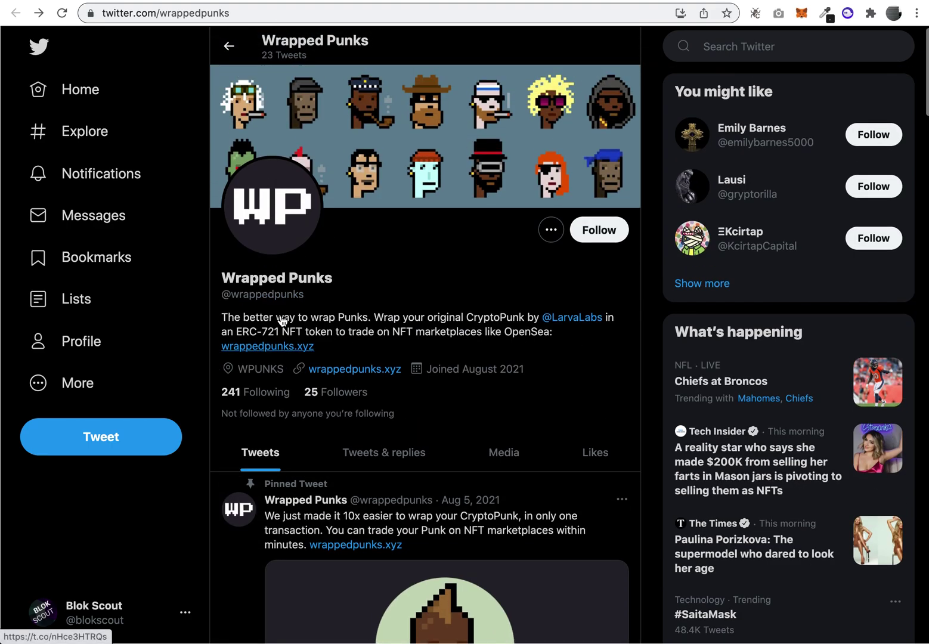
click(229, 46)
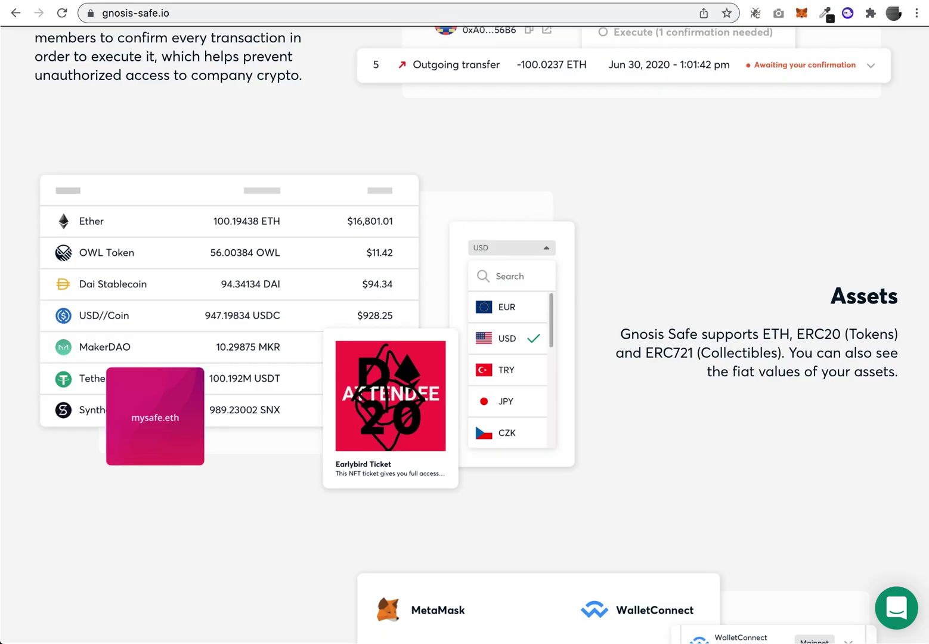
Step: Return to the top of the gnosis-safe.io home page and its hero heading
scroll(302, 288, up, 10)
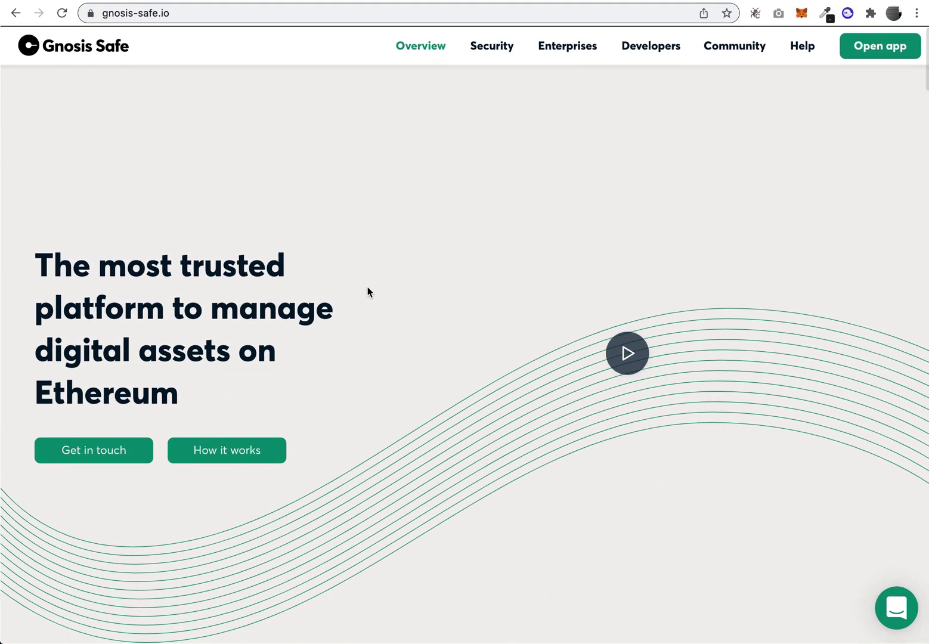
drag(259, 400, 229, 239)
click(229, 235)
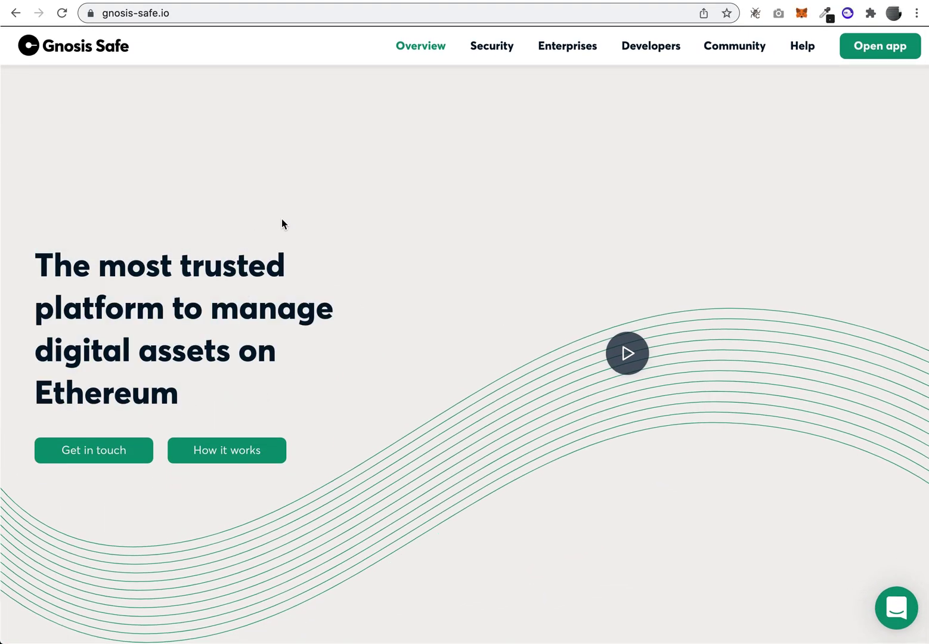